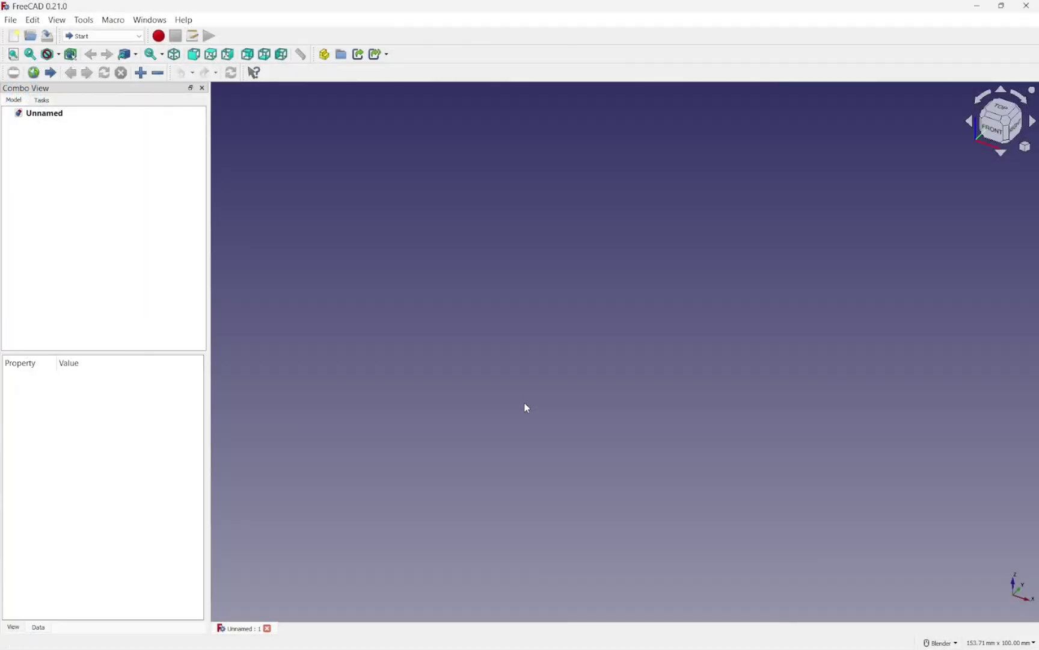
Import sqp125_01_600x.jpg from the Pictures folder into the Unnamed document as an image plane
click(12, 21)
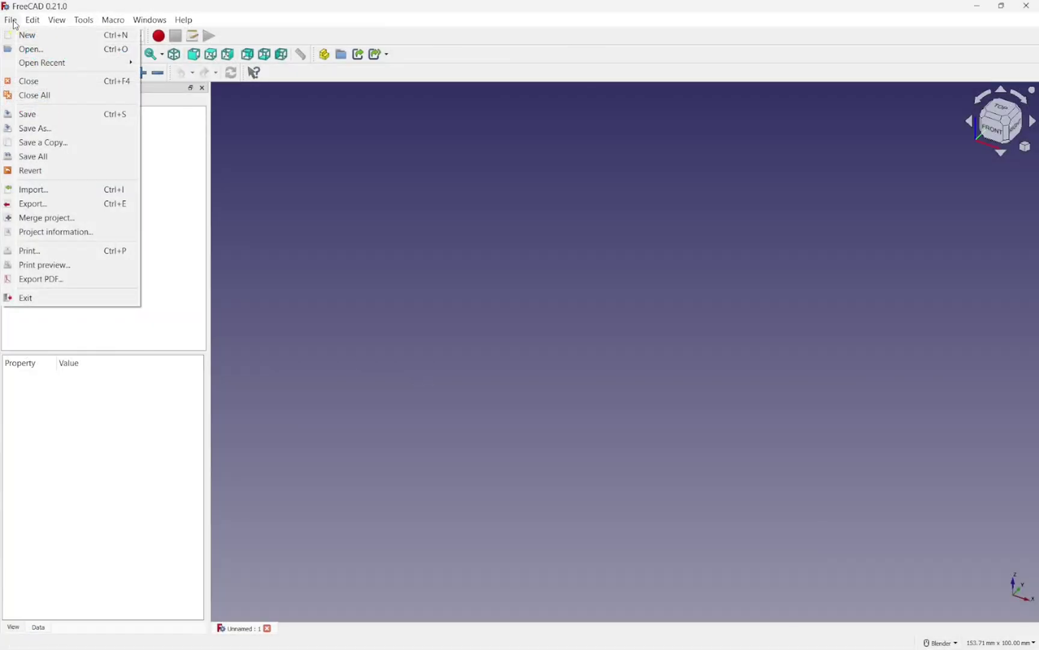
click(72, 192)
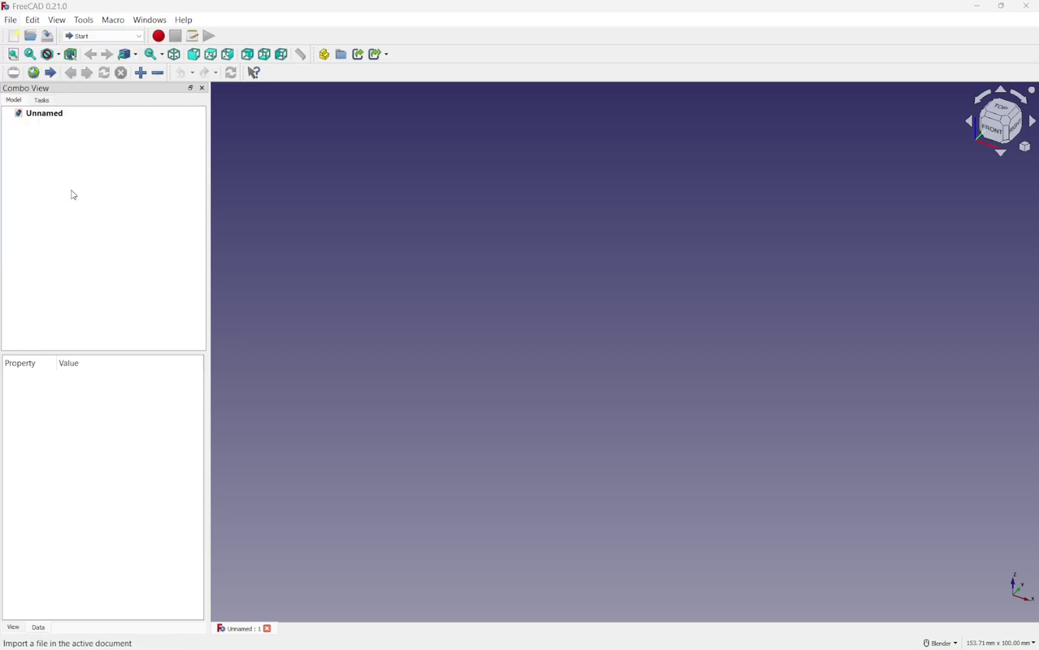
click(47, 173)
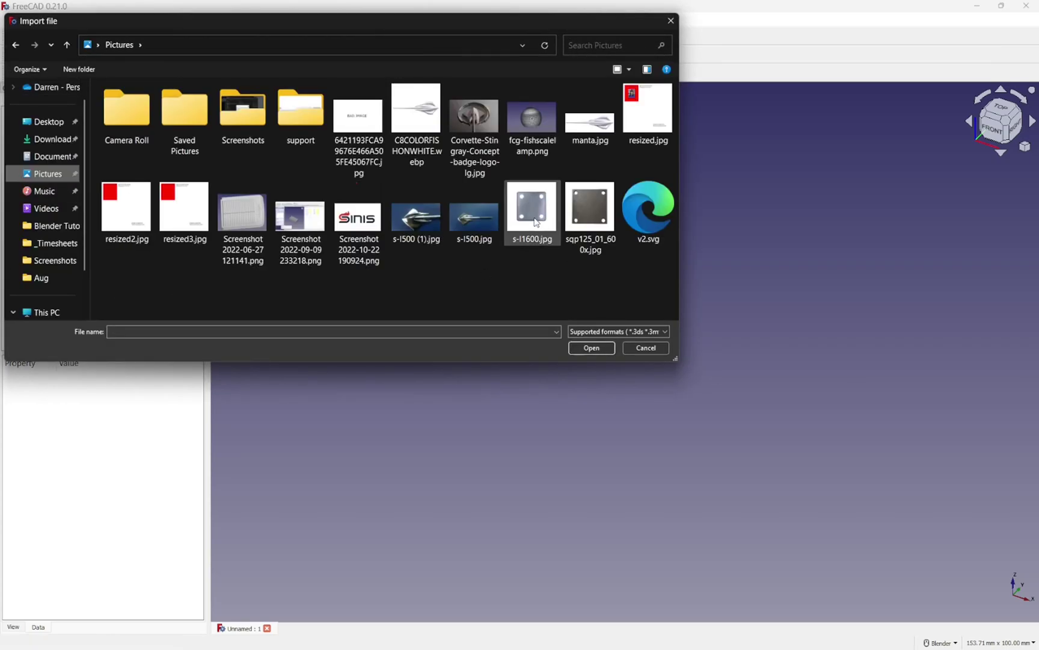
click(587, 207)
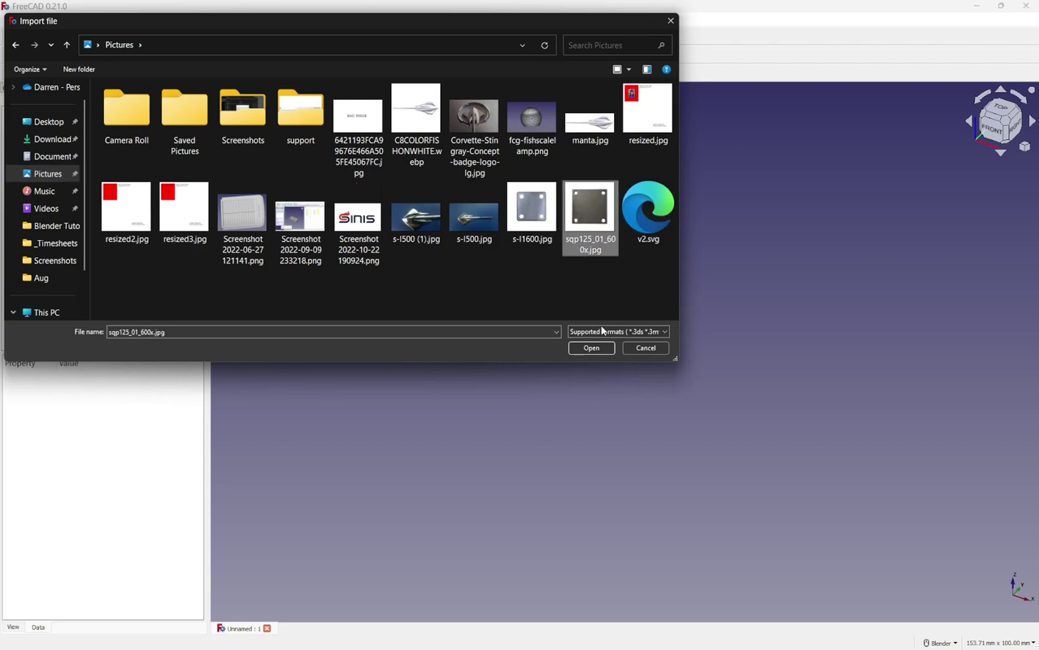
click(592, 347)
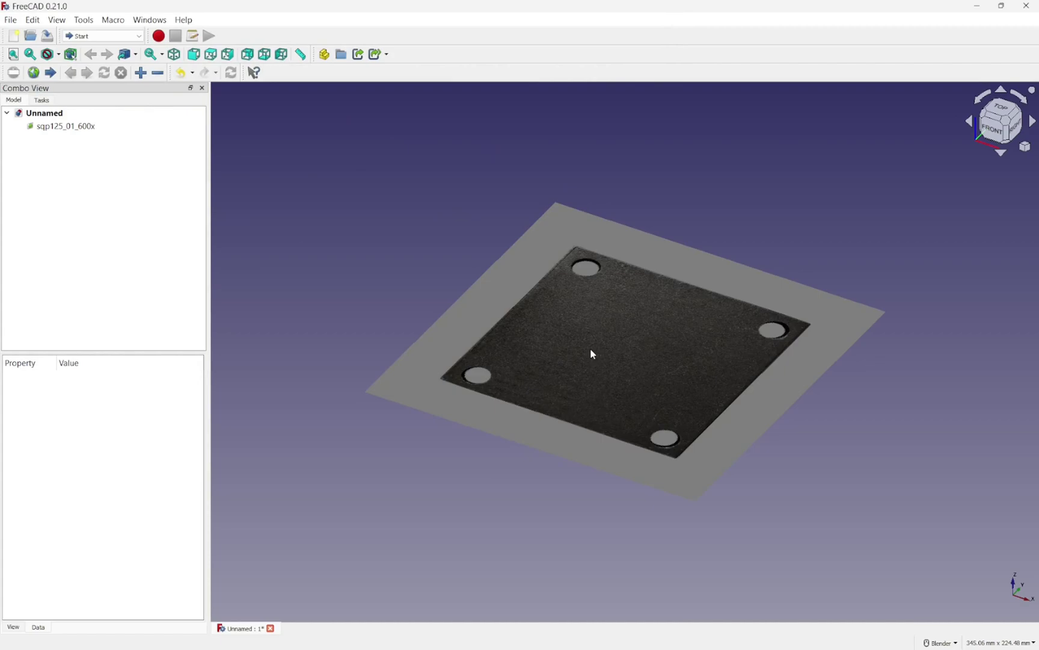
Switch to top view and turn on the axis cross at the origin
click(1013, 109)
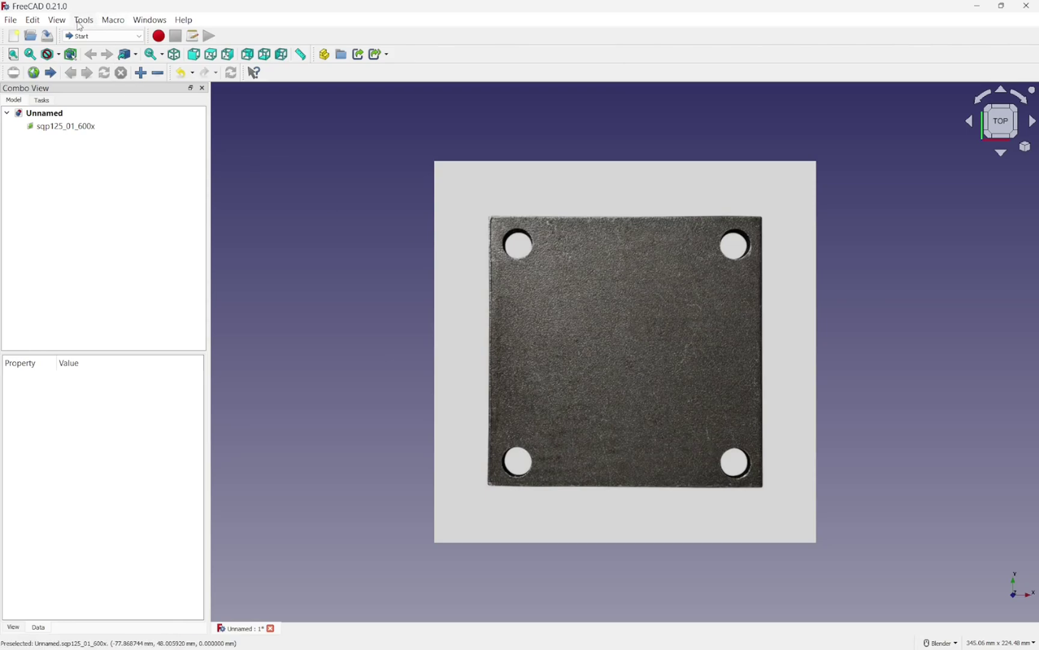
click(59, 21)
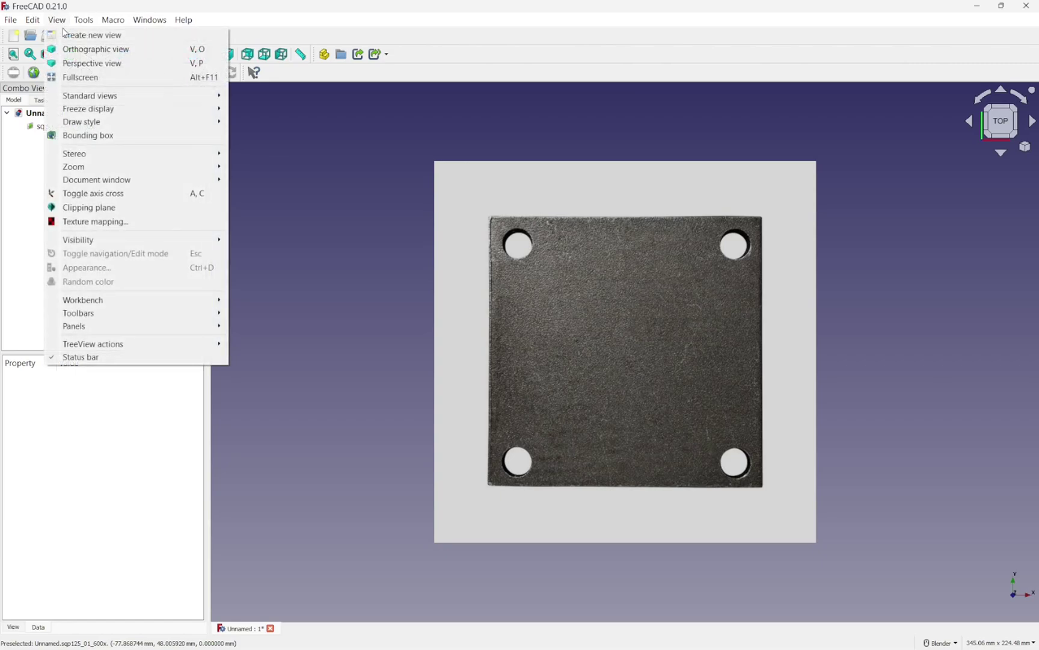
click(131, 194)
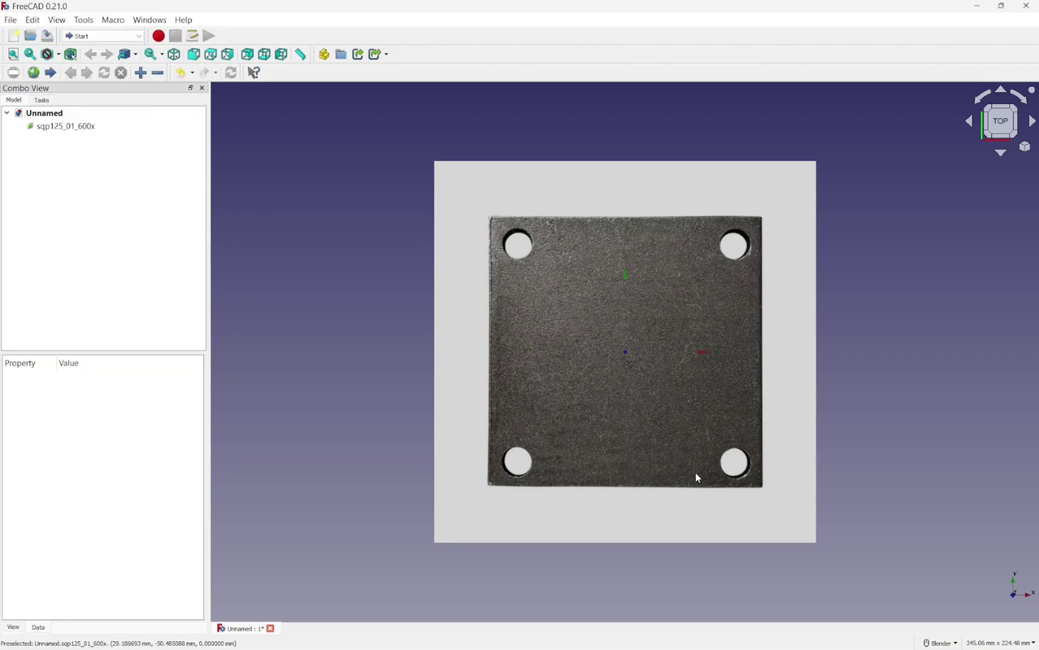
Rotate the sqp125_01_600x image plane by 90° with the Transform tool
middle_drag(696, 476, 568, 389)
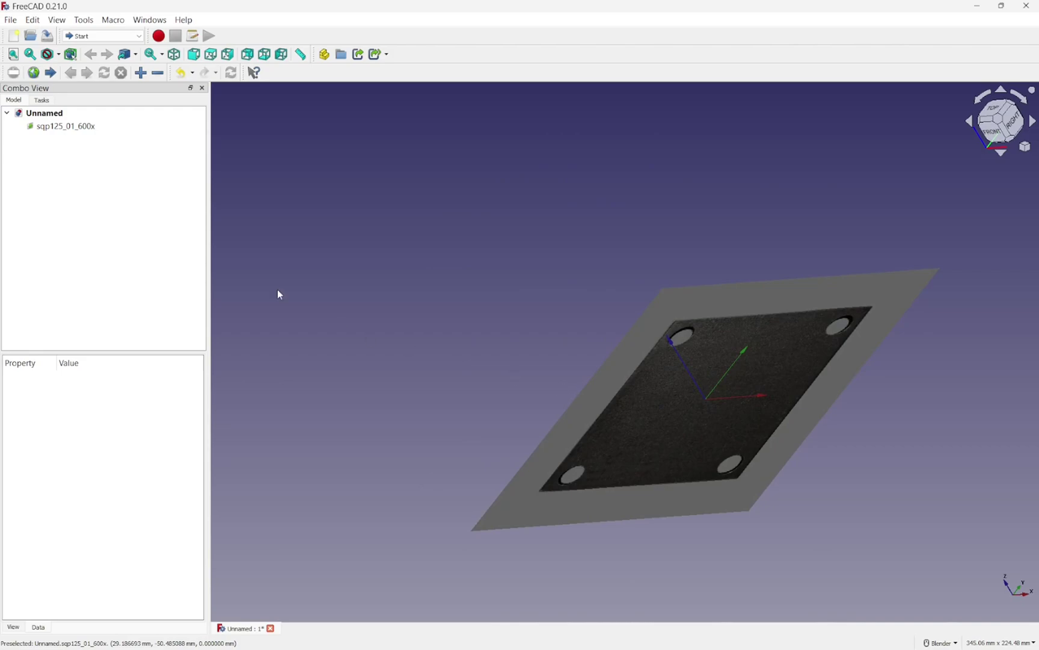
click(60, 126)
right_click(60, 127)
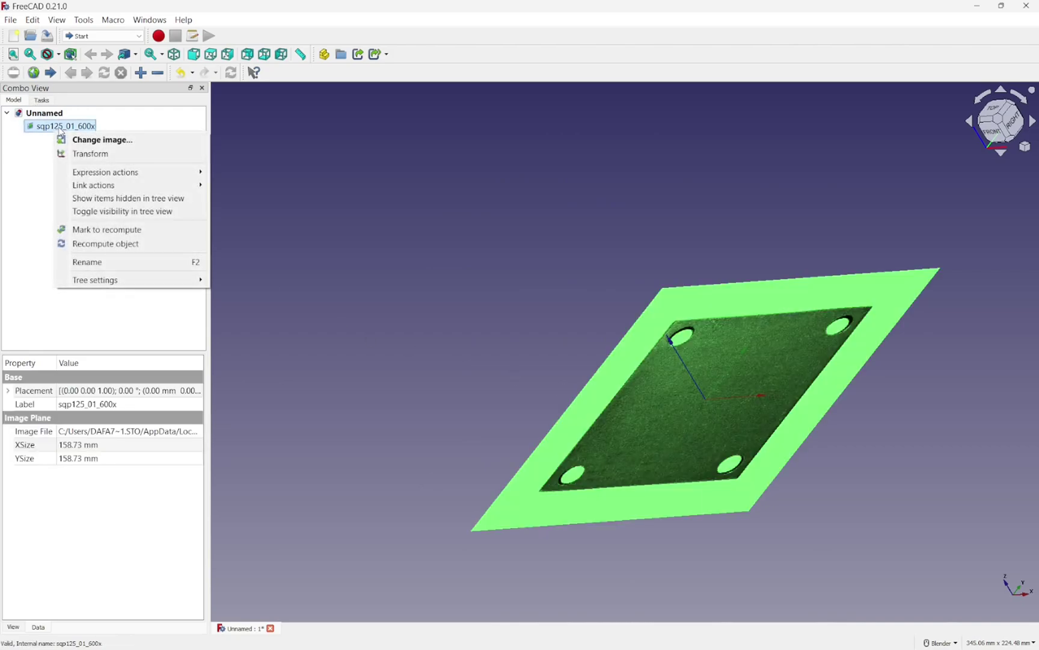
click(84, 153)
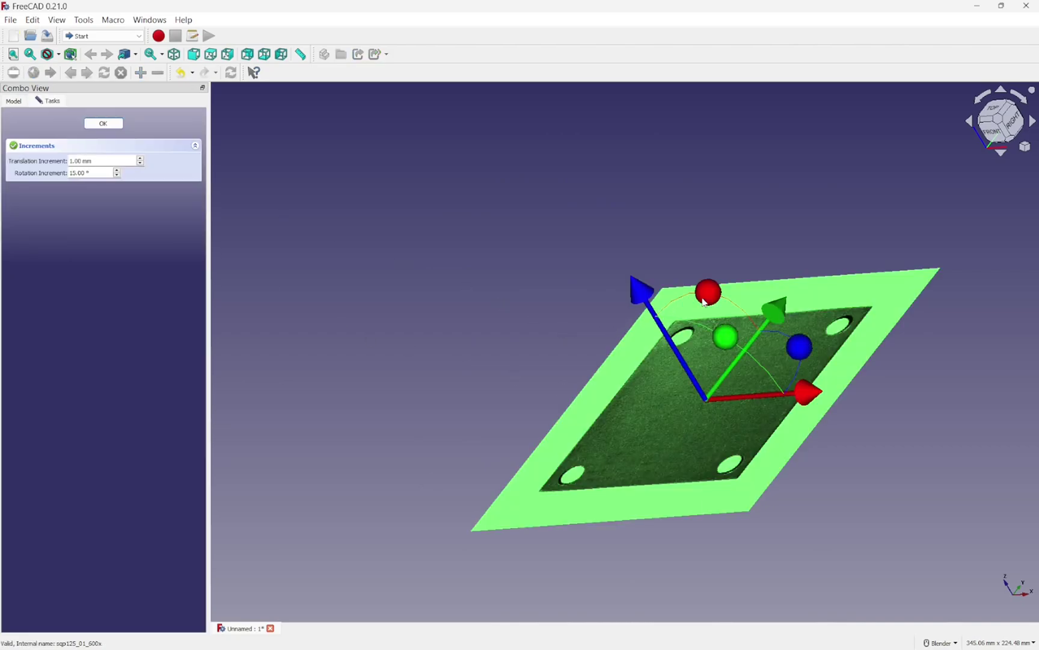
drag(705, 299, 643, 334)
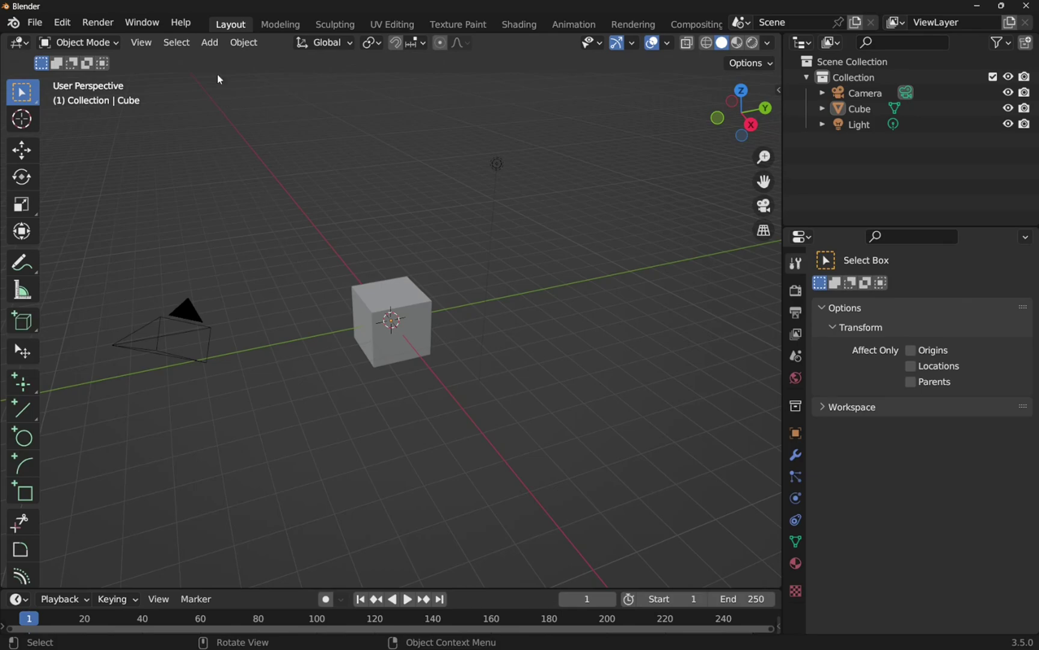
Load sqp125_01_600x.jpg as a reference image in Blender and orbit around it
click(210, 44)
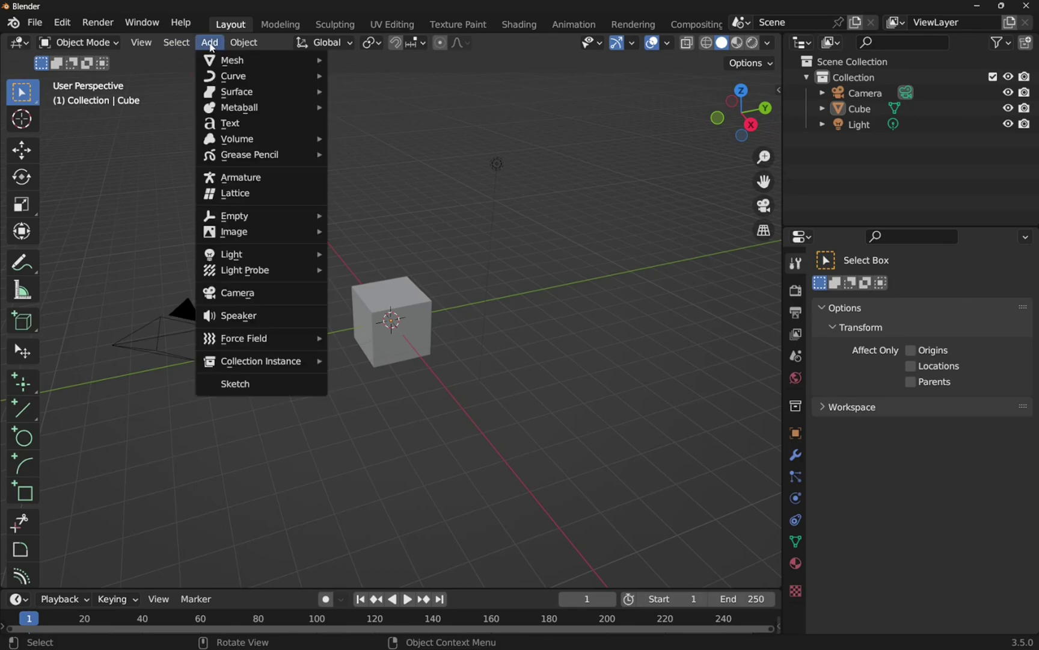
mouse_move(280, 232)
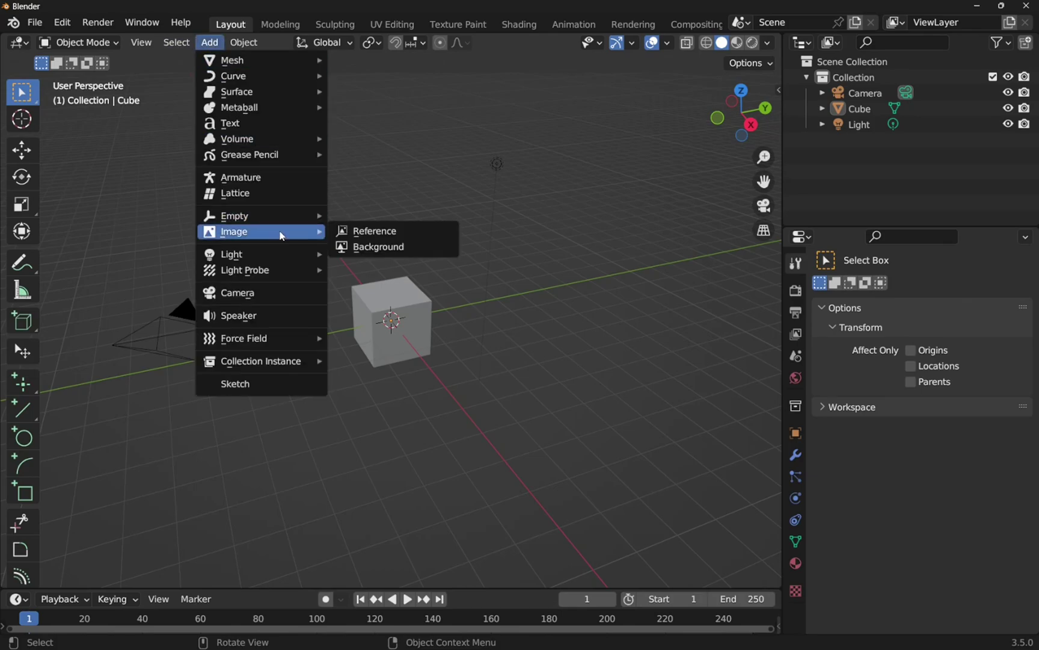
click(356, 230)
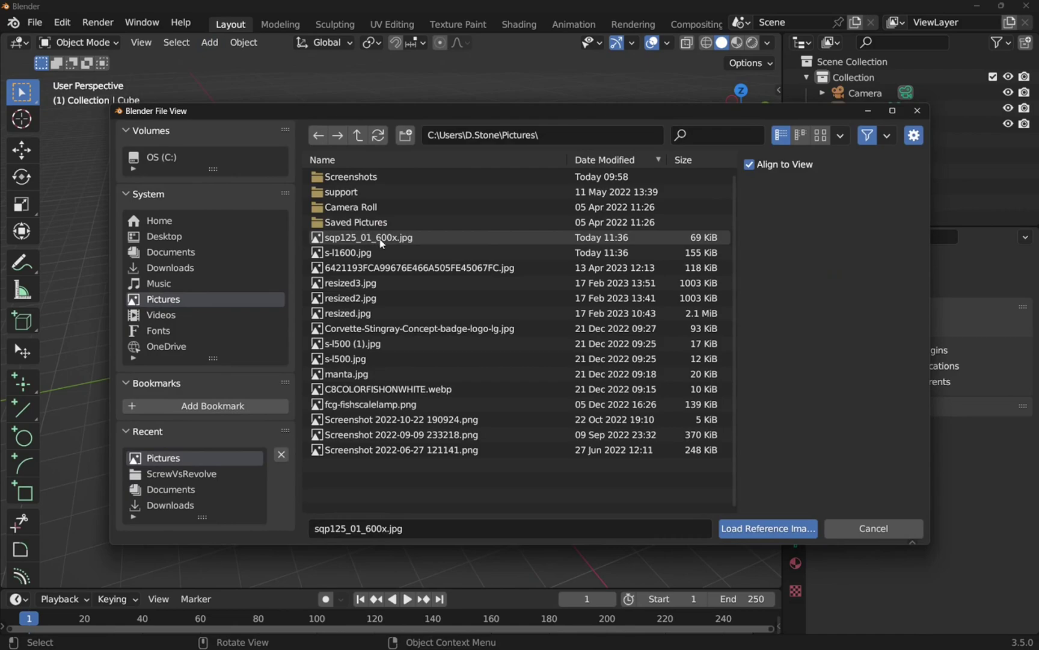
double_click(380, 238)
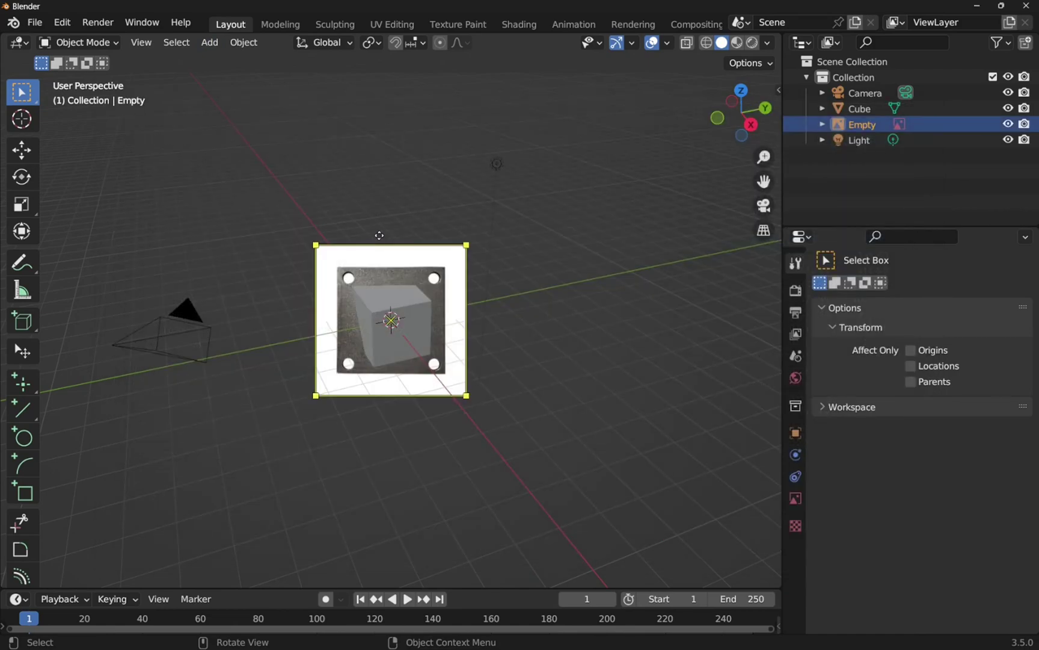
click(491, 282)
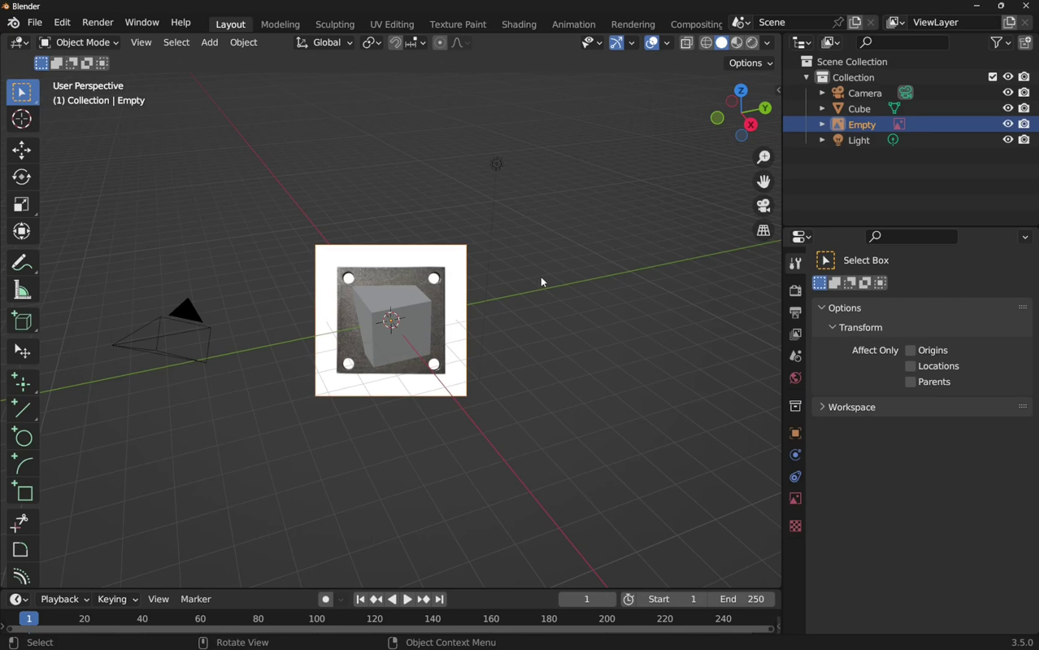
middle_drag(541, 280, 359, 268)
Load sqp125_01_600x.jpg again as reference image Empty.001 and orbit to view both
click(210, 43)
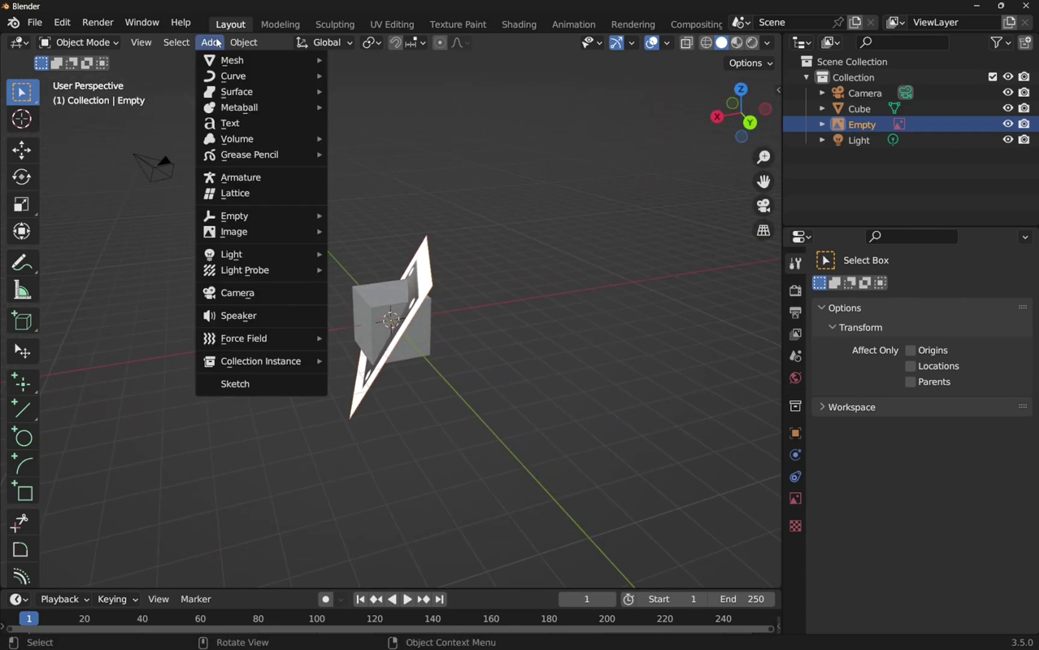
mouse_move(241, 232)
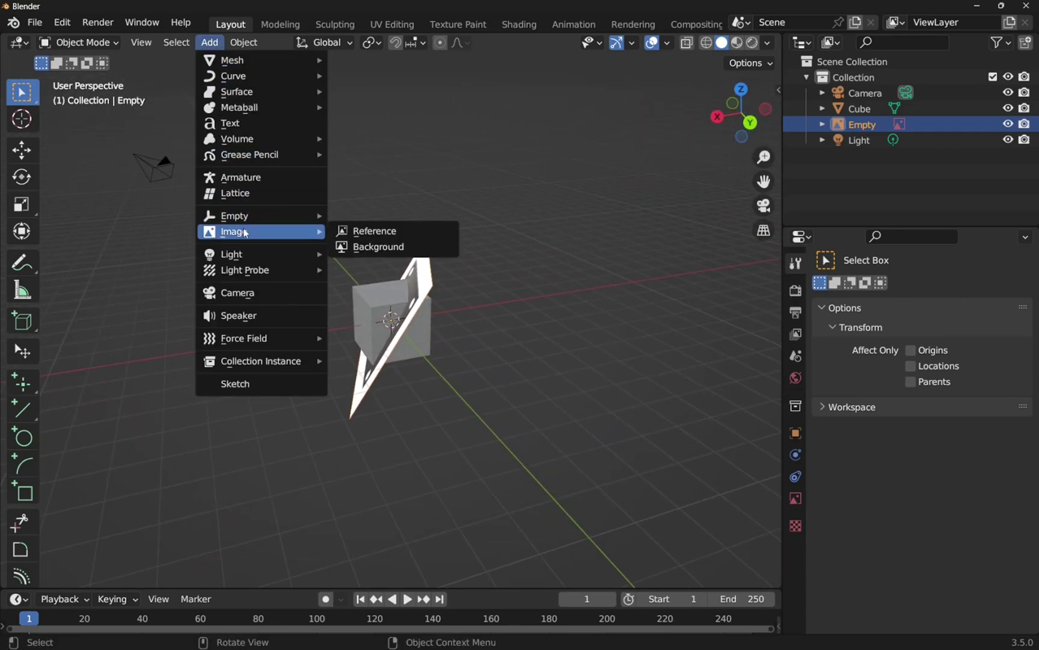
click(348, 230)
click(379, 240)
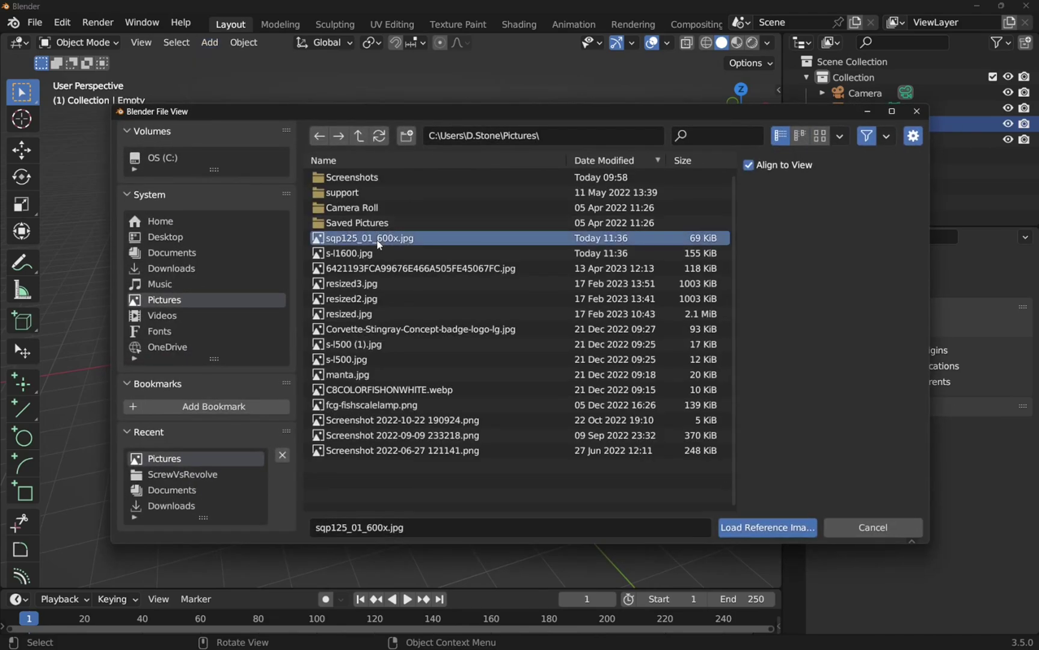
click(776, 523)
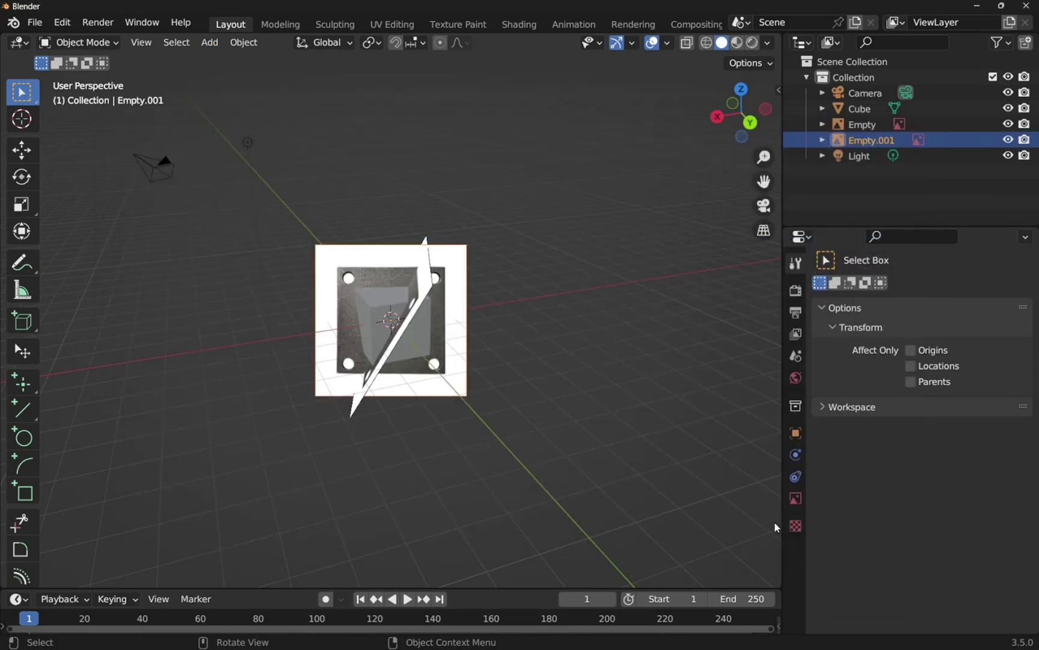
middle_drag(546, 342, 391, 321)
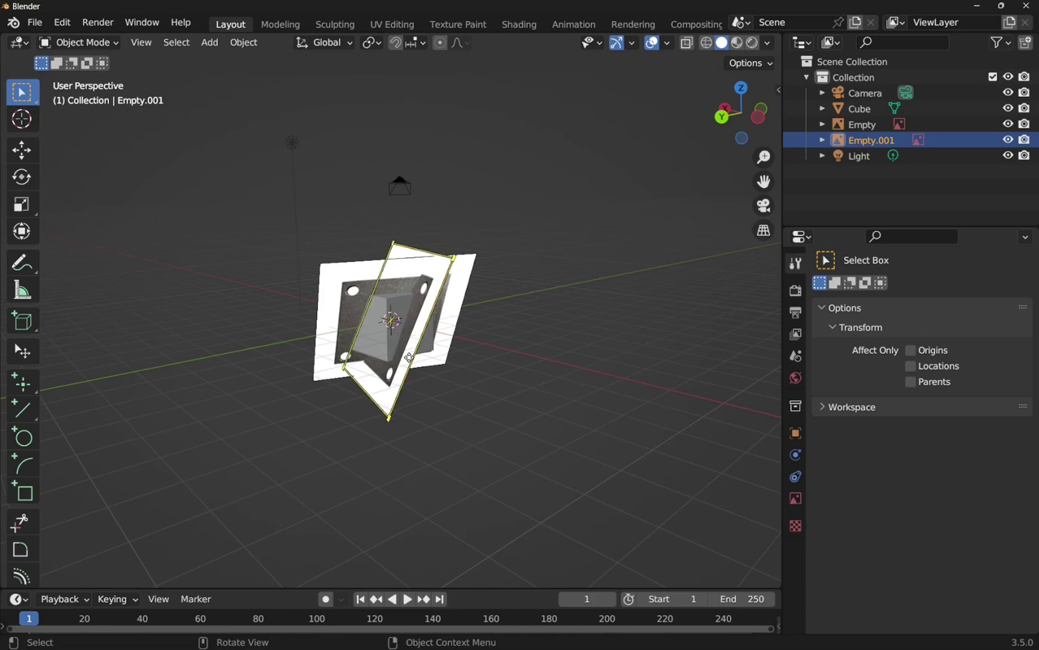
Delete the Cube, Empty and Empty.001, then switch to top orthographic view
drag(305, 214, 543, 446)
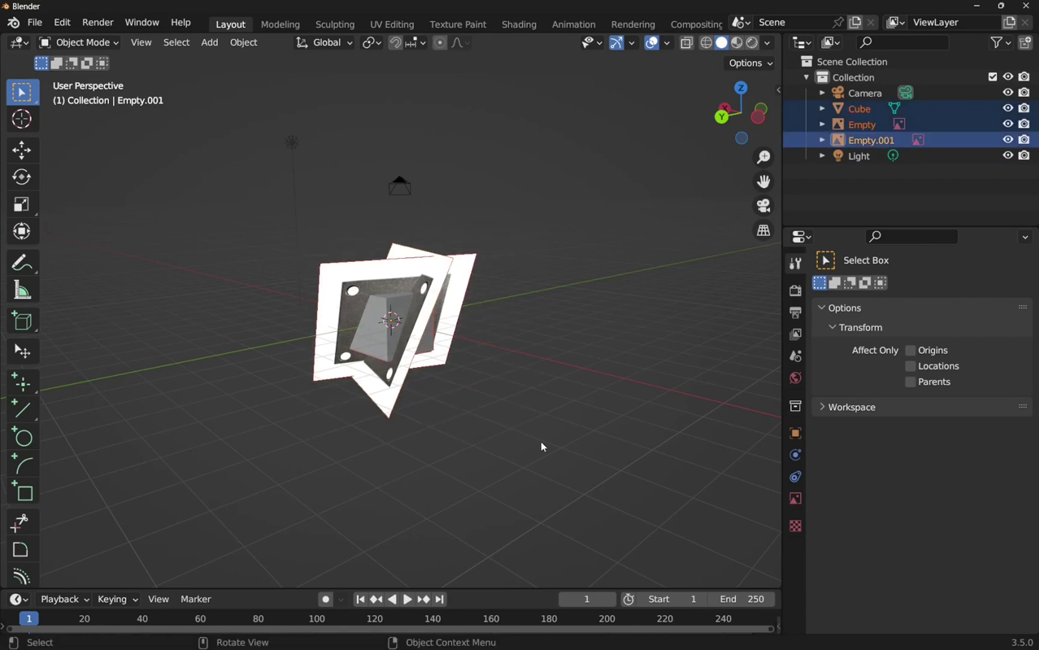
key(Delete)
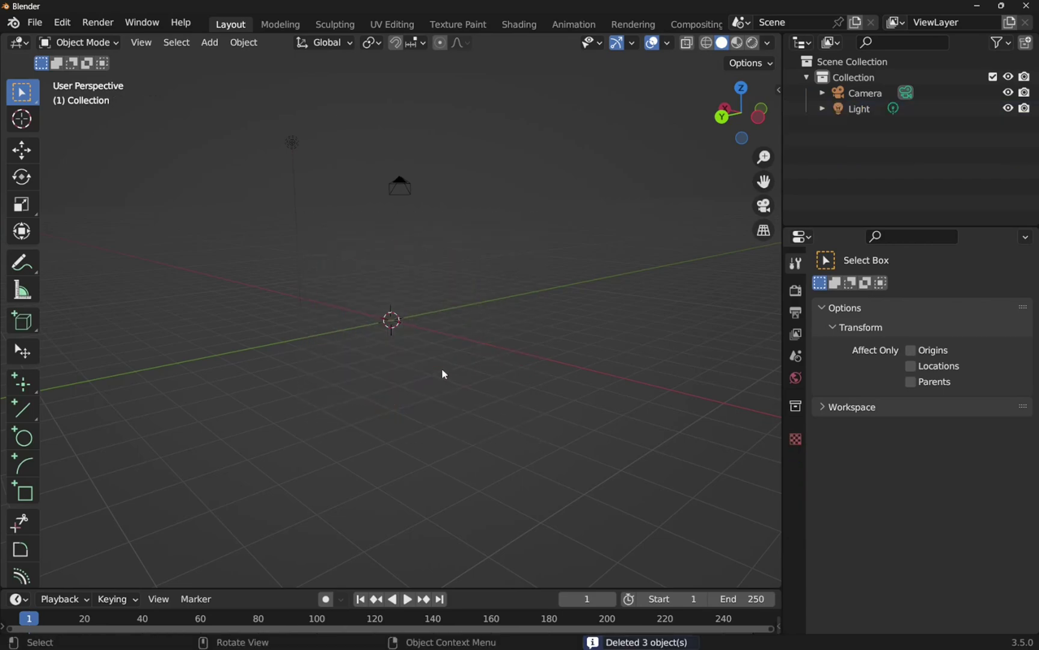
middle_drag(425, 381, 517, 495)
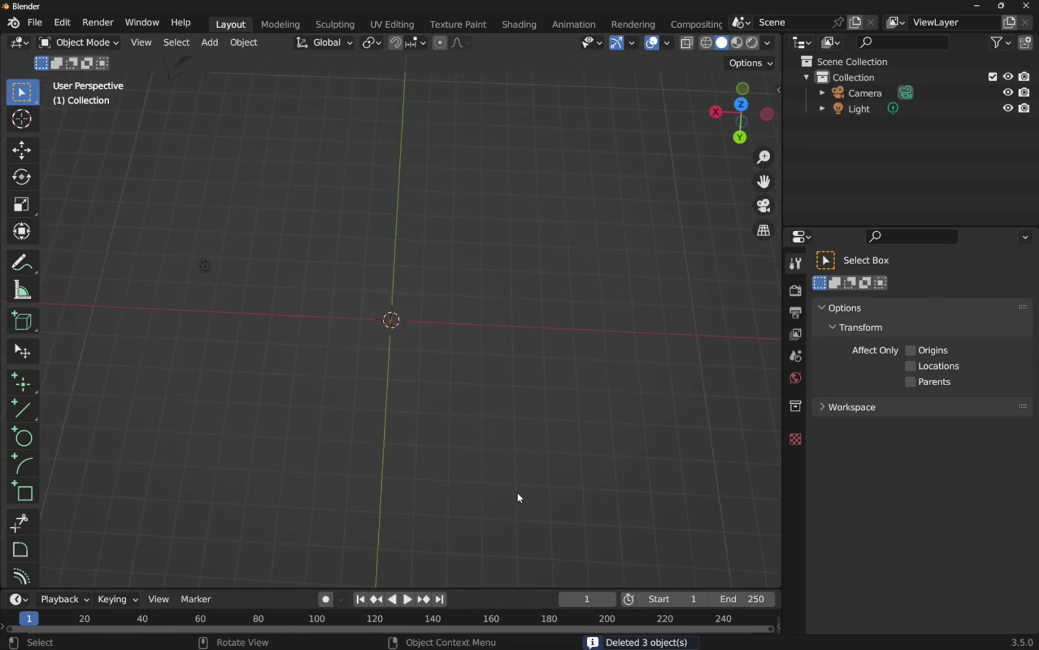
click(741, 107)
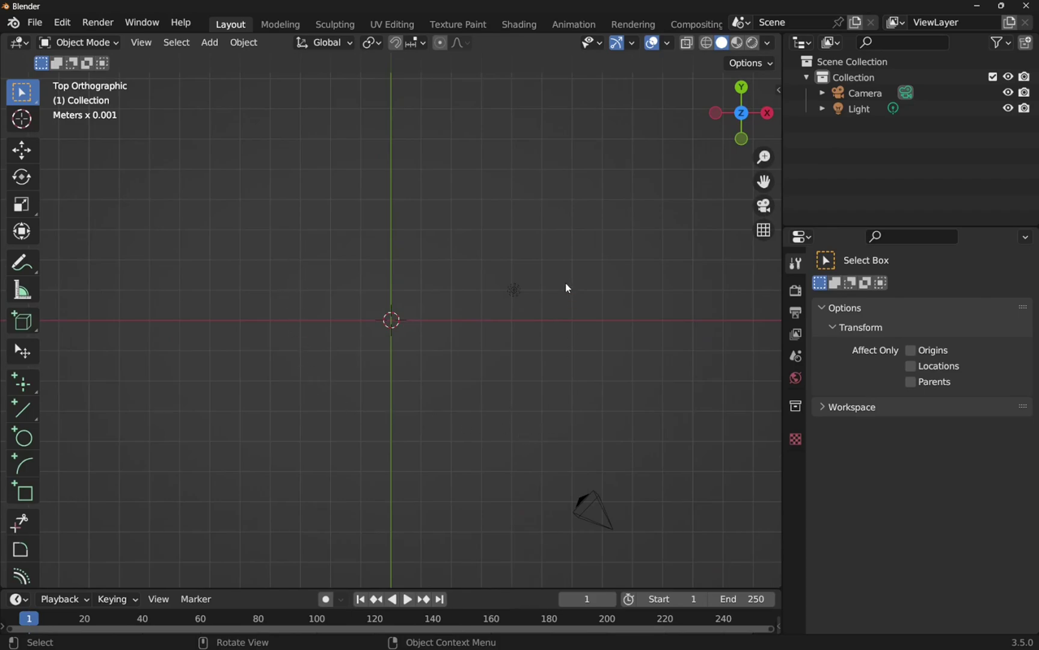
Add sqp125_01_600x.jpg as a reference image lying flat at the origin
click(209, 42)
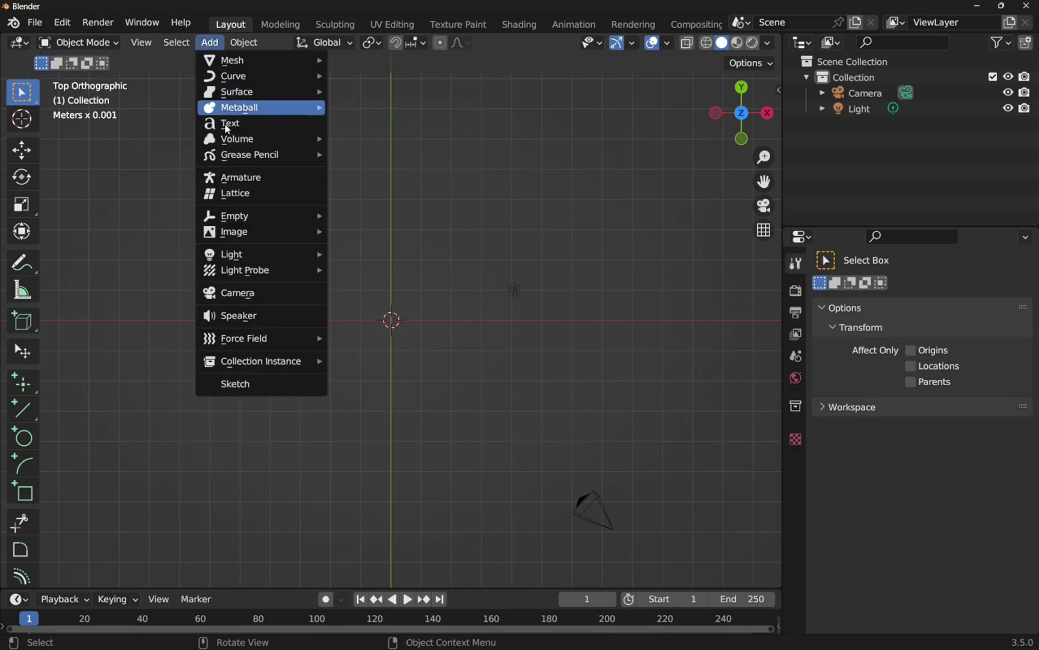
mouse_move(257, 233)
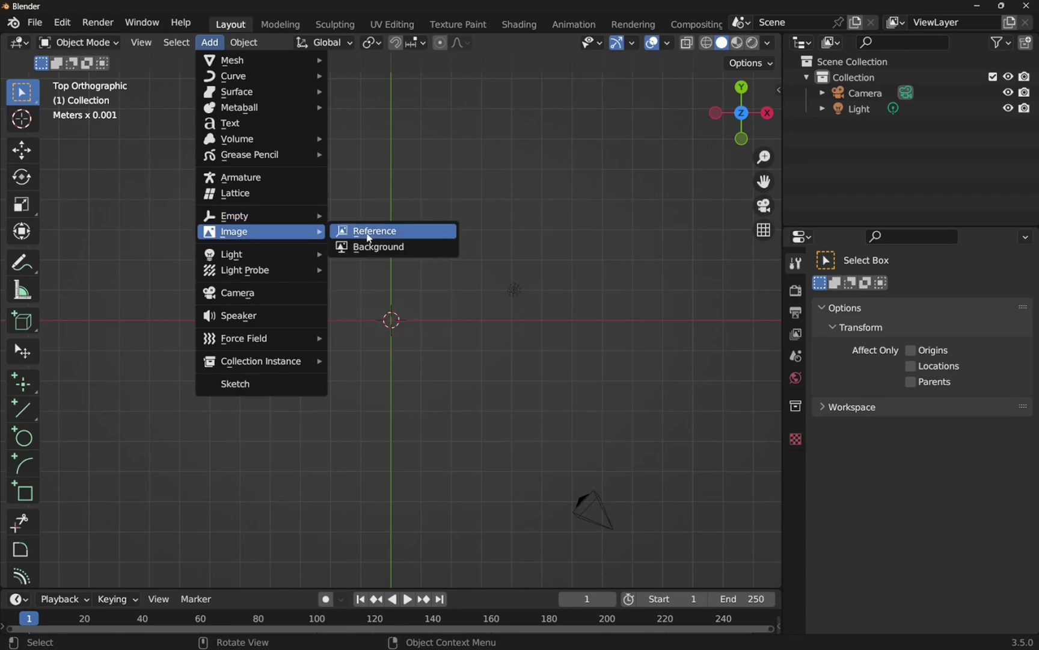
click(370, 234)
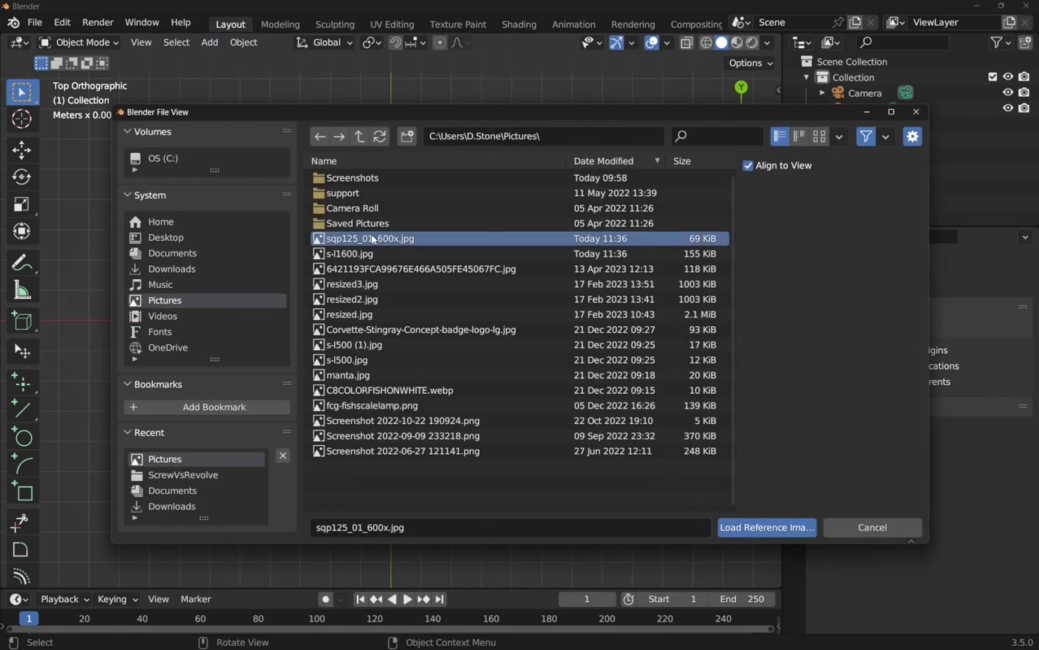
double_click(371, 239)
middle_drag(467, 413, 436, 364)
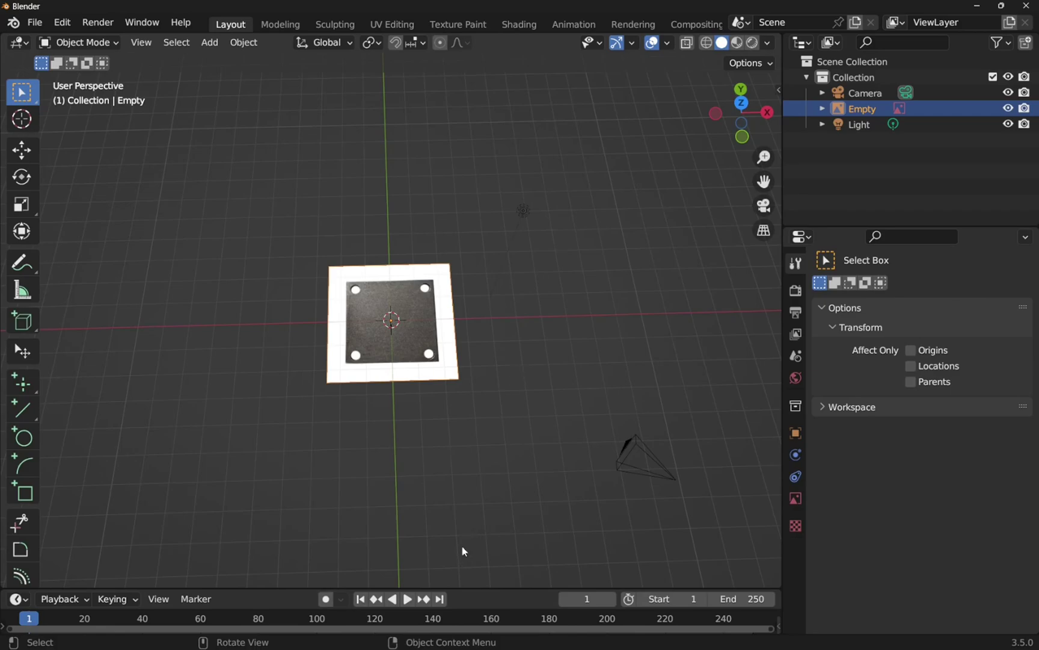
Drag sqp125_01_600x.jpg from File Explorer into the viewport as reference Empty.001
click(493, 639)
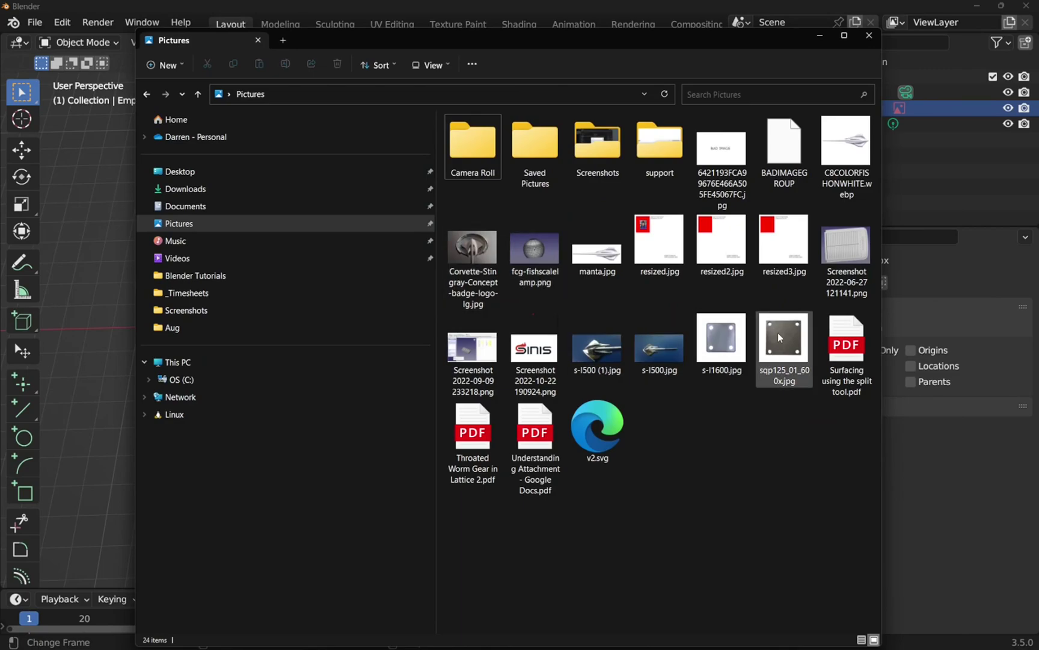
drag(778, 333, 73, 203)
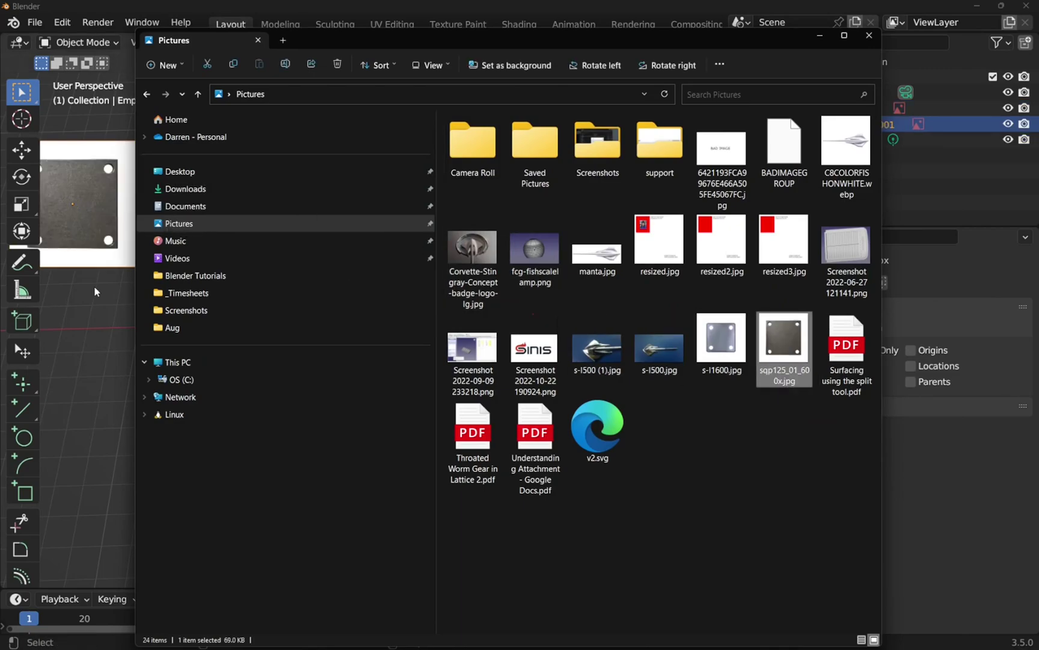
click(94, 285)
middle_drag(281, 253, 272, 283)
click(744, 113)
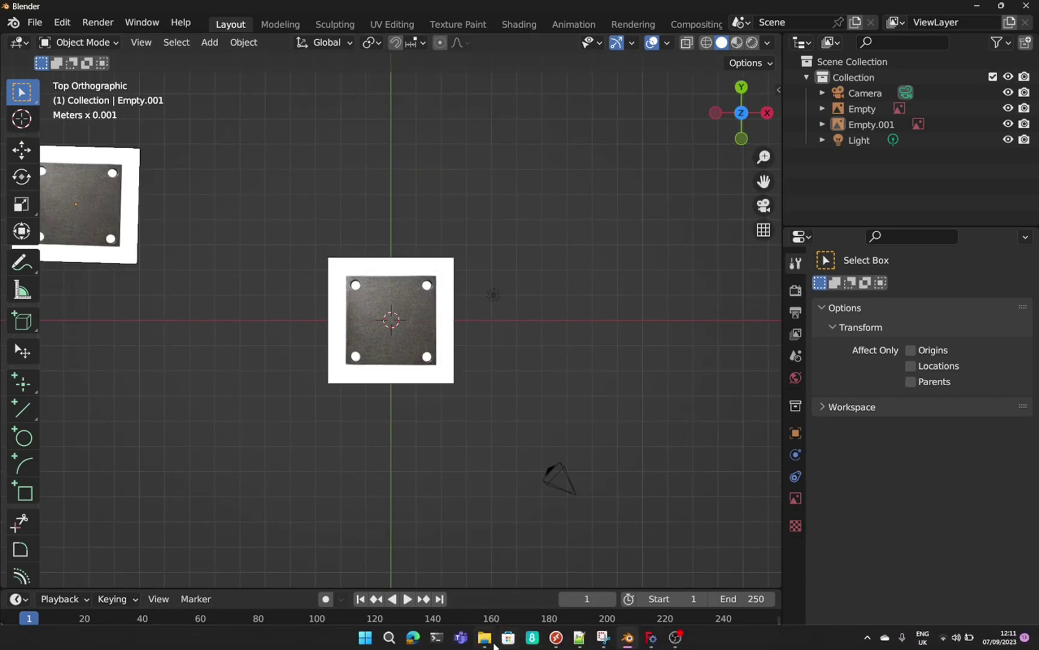
Drag s-l500 (1).jpg from File Explorer into the viewport as reference Empty.002
click(487, 638)
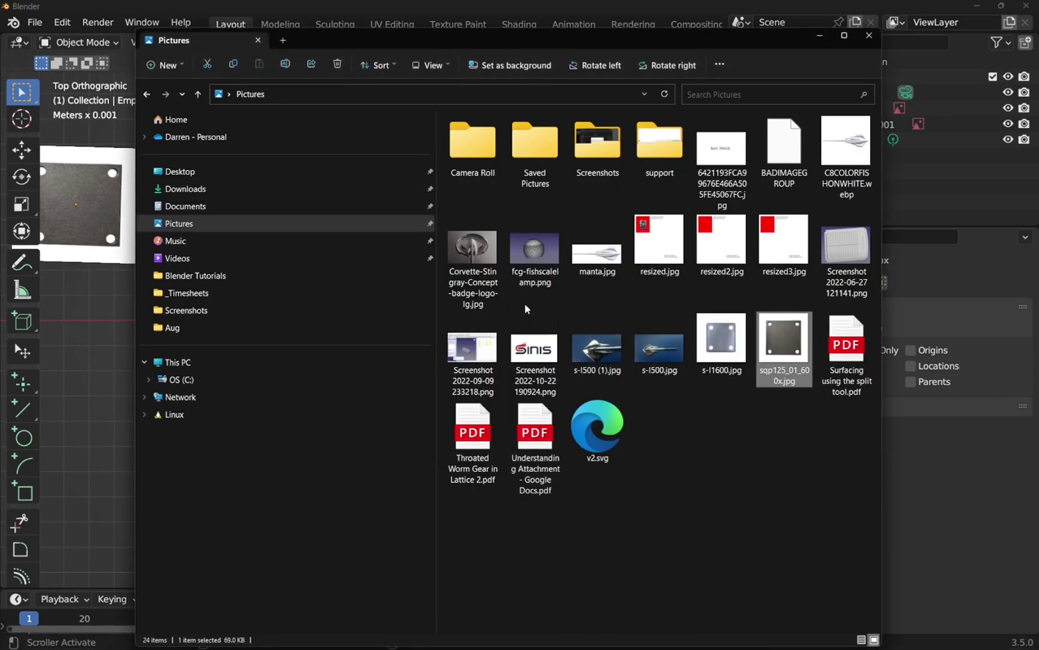
drag(598, 352, 95, 419)
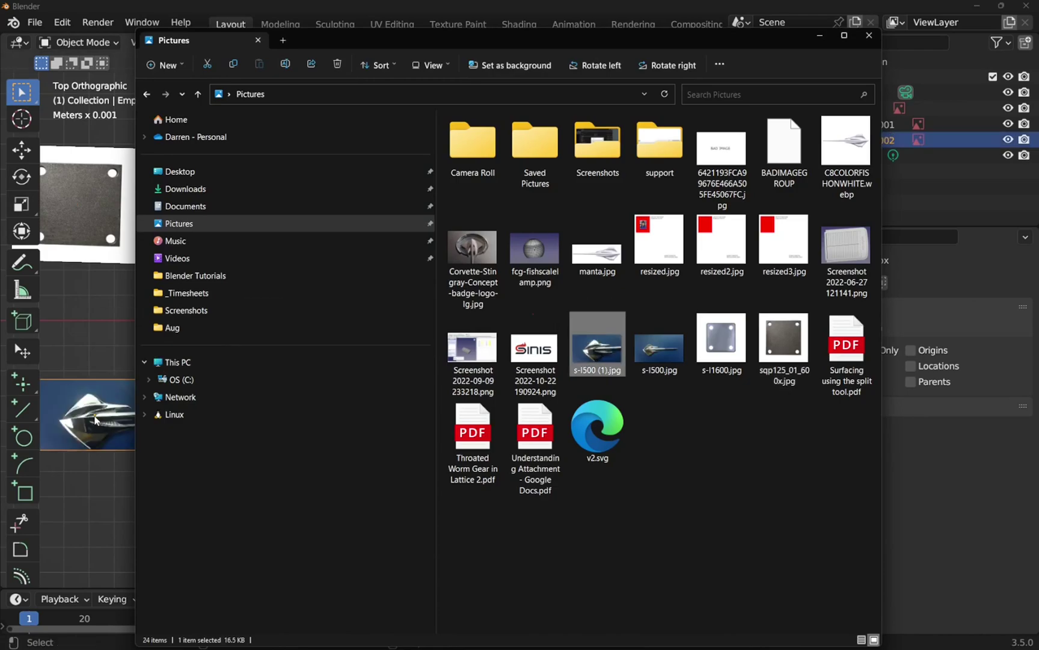
click(86, 511)
key(KP_5)
middle_drag(235, 462, 234, 433)
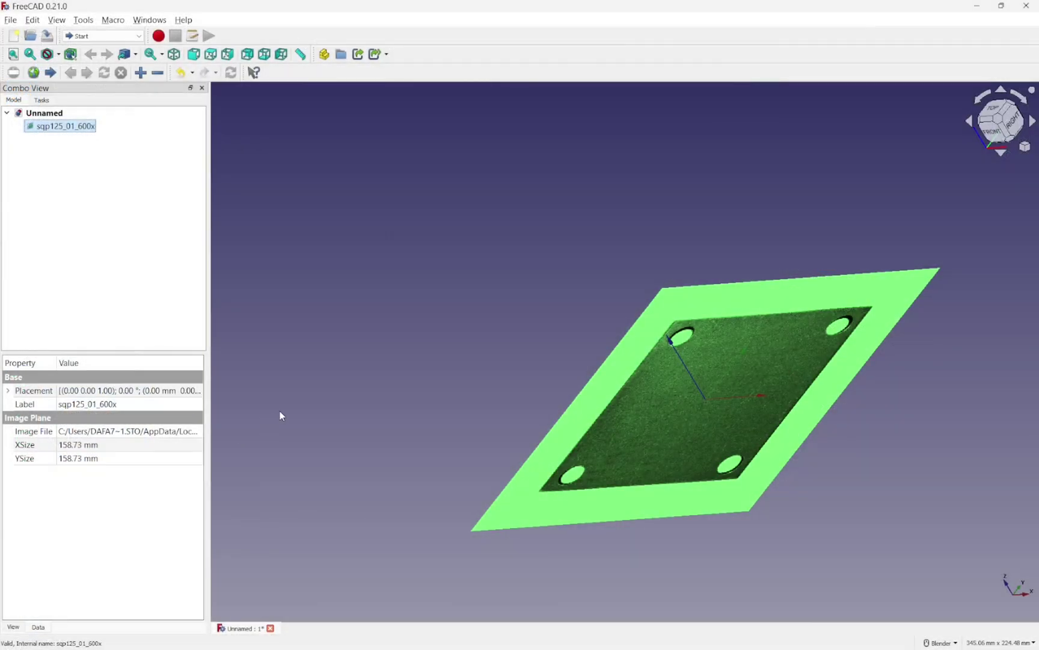
Drop s-l500 (1).jpg into FreeCAD's 3D view as an image plane and view it from the top
click(337, 403)
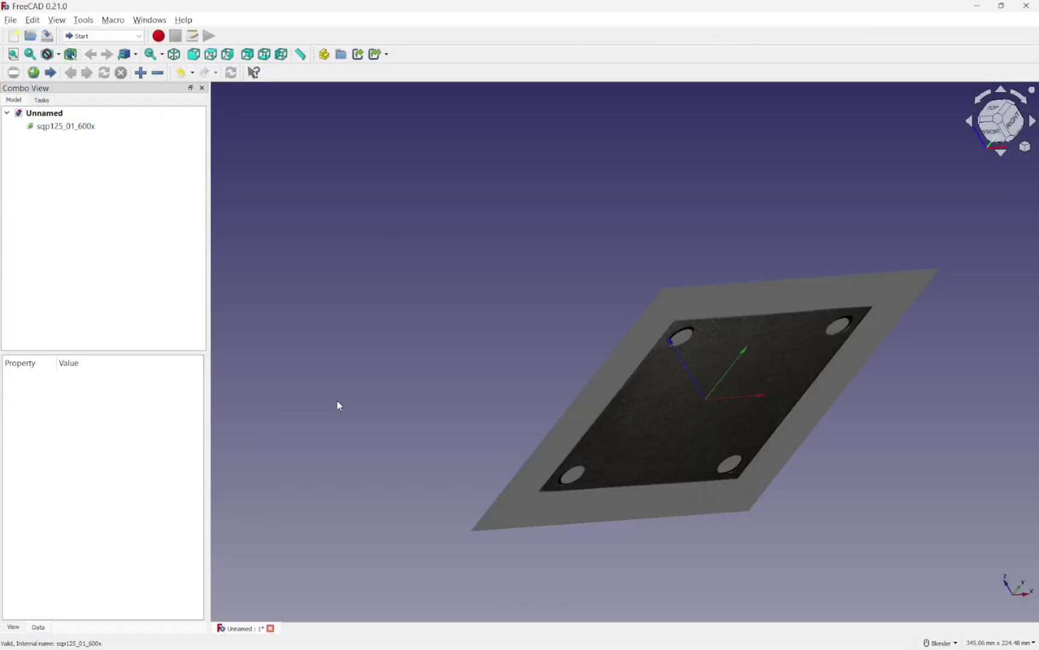
click(486, 637)
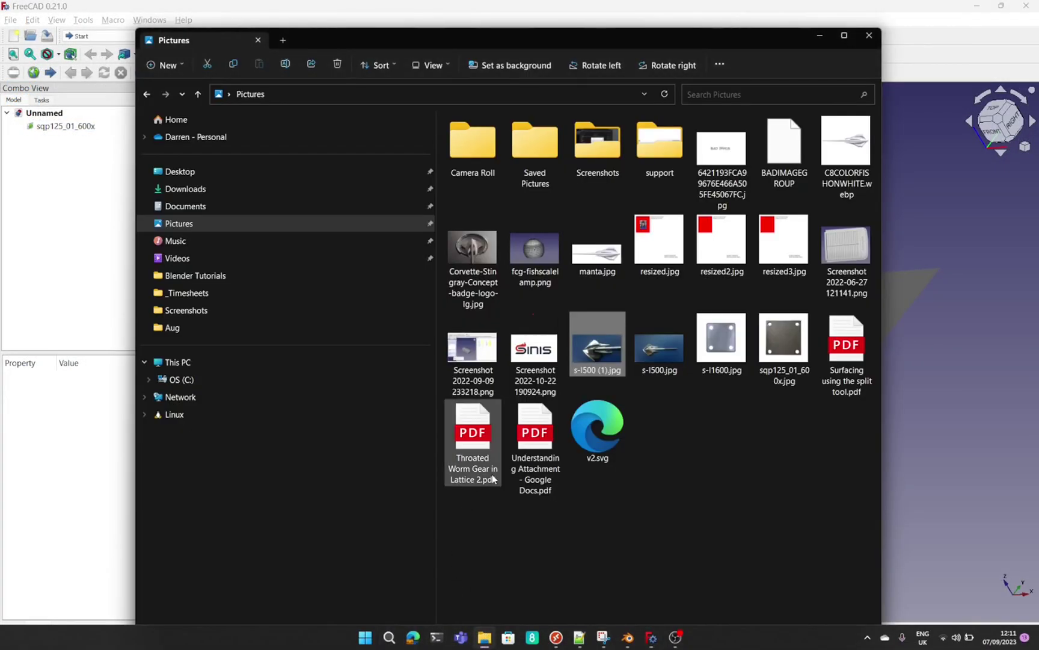
drag(959, 428, 957, 431)
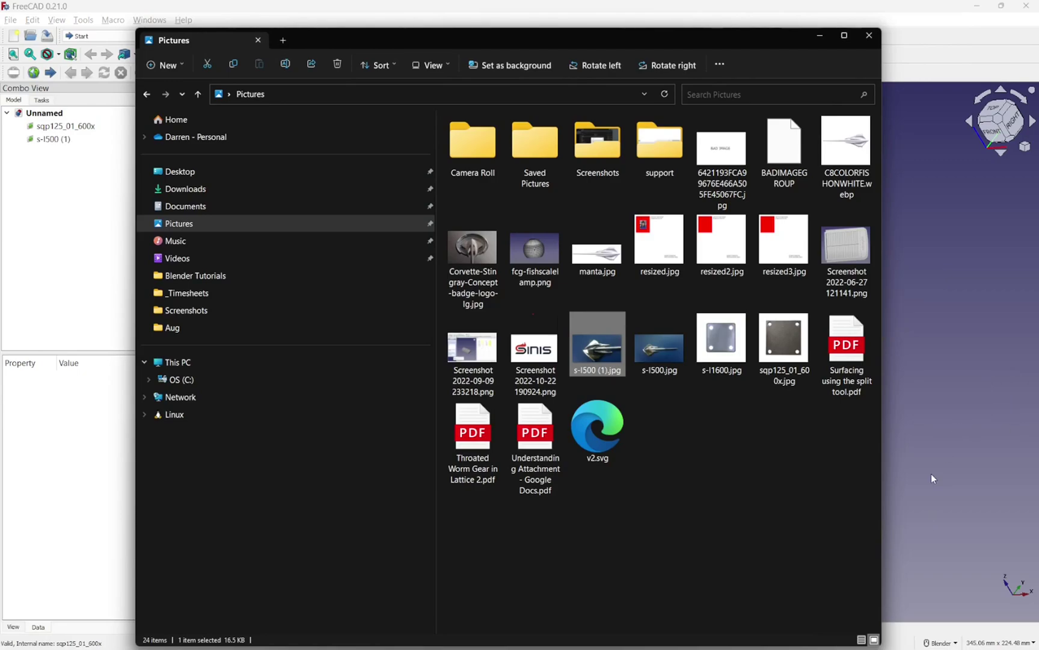
key(2)
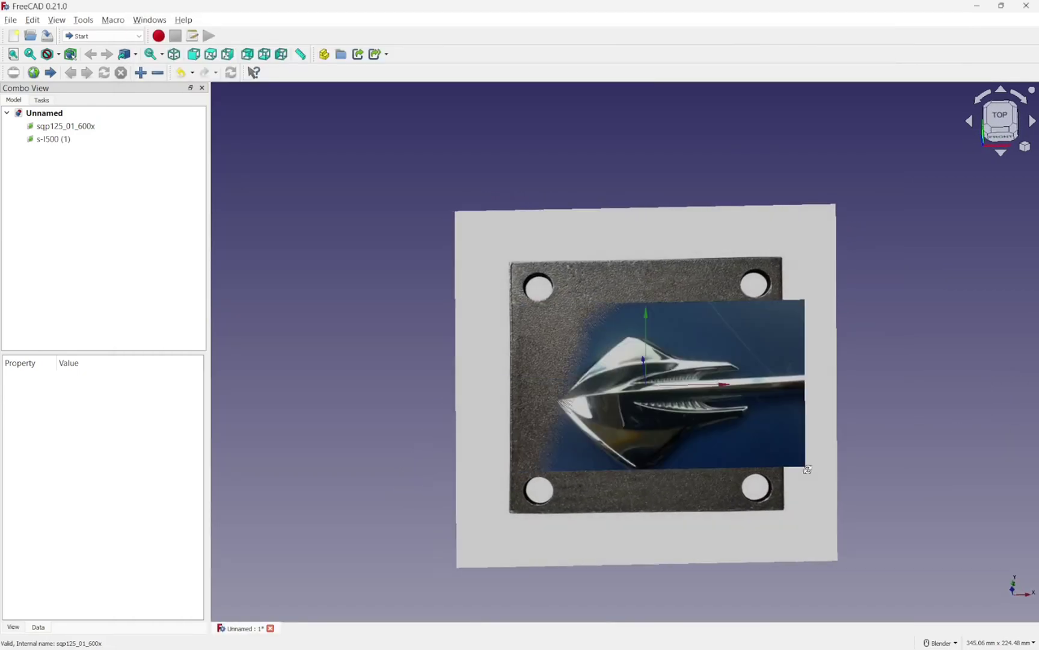
middle_drag(782, 463, 799, 470)
middle_drag(805, 422, 798, 462)
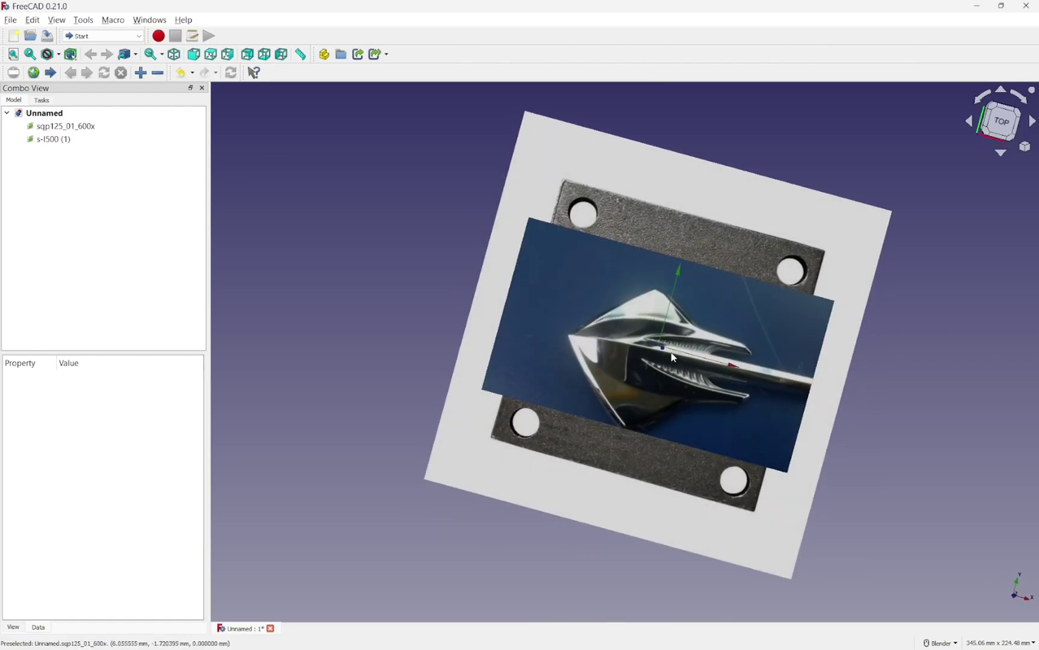
click(997, 124)
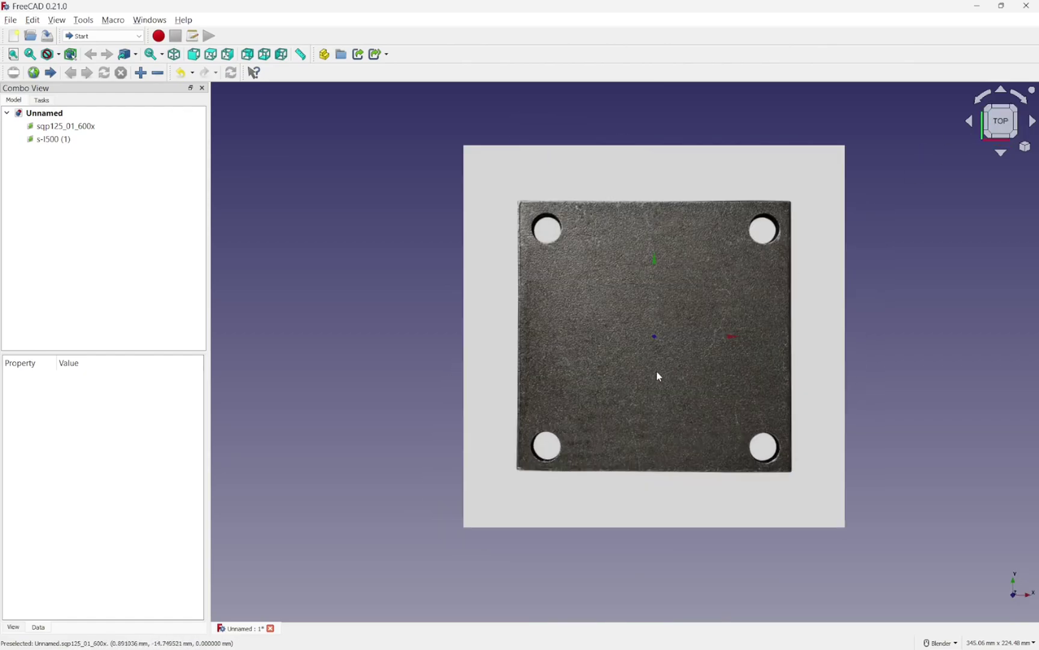
Set the s-l500 (1) image plane's Placement Position z to 1.00 mm
click(50, 142)
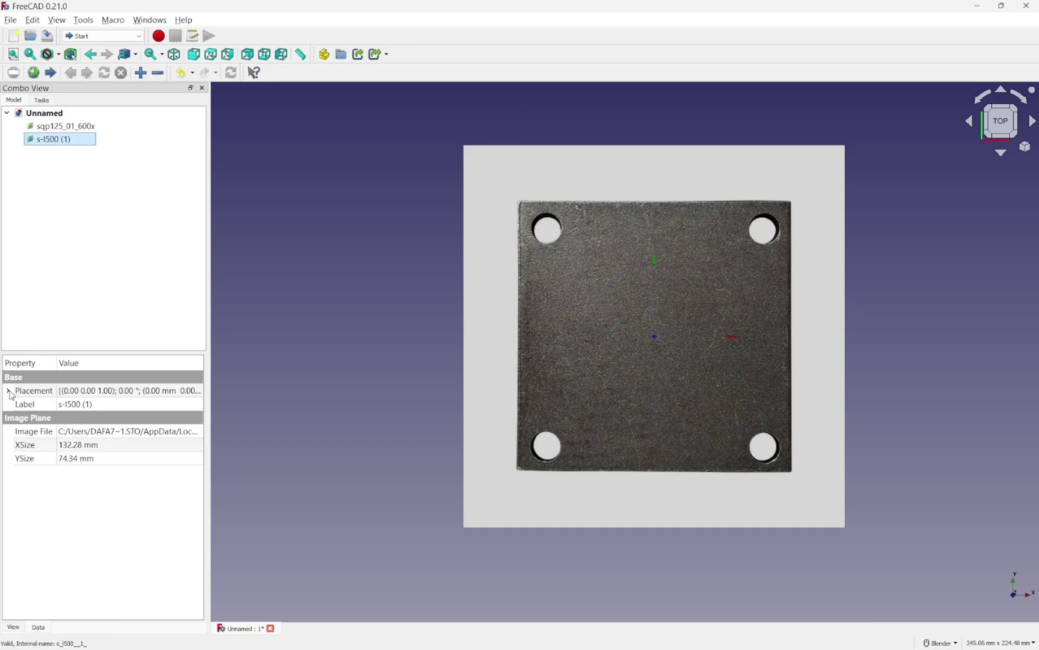
click(8, 391)
click(20, 432)
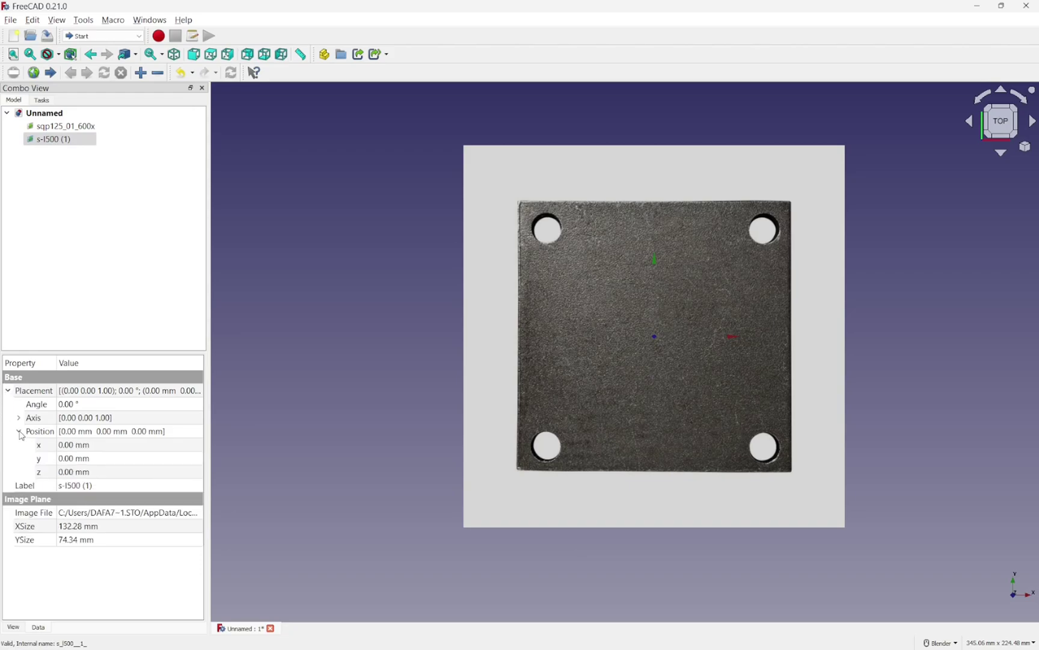
click(102, 474)
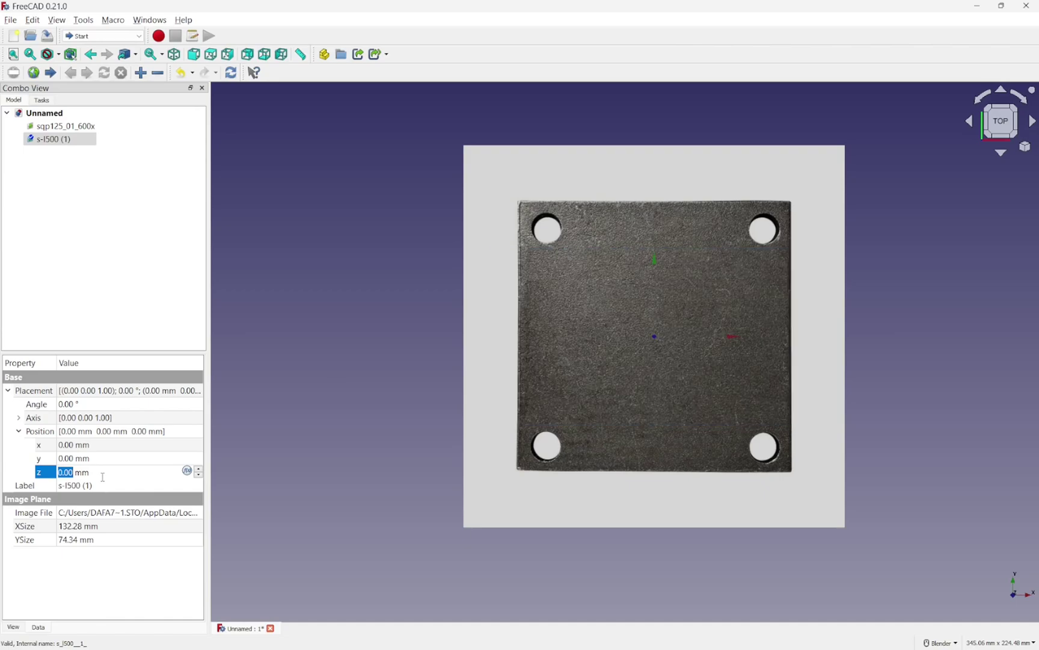
scroll(102, 477, up, 1)
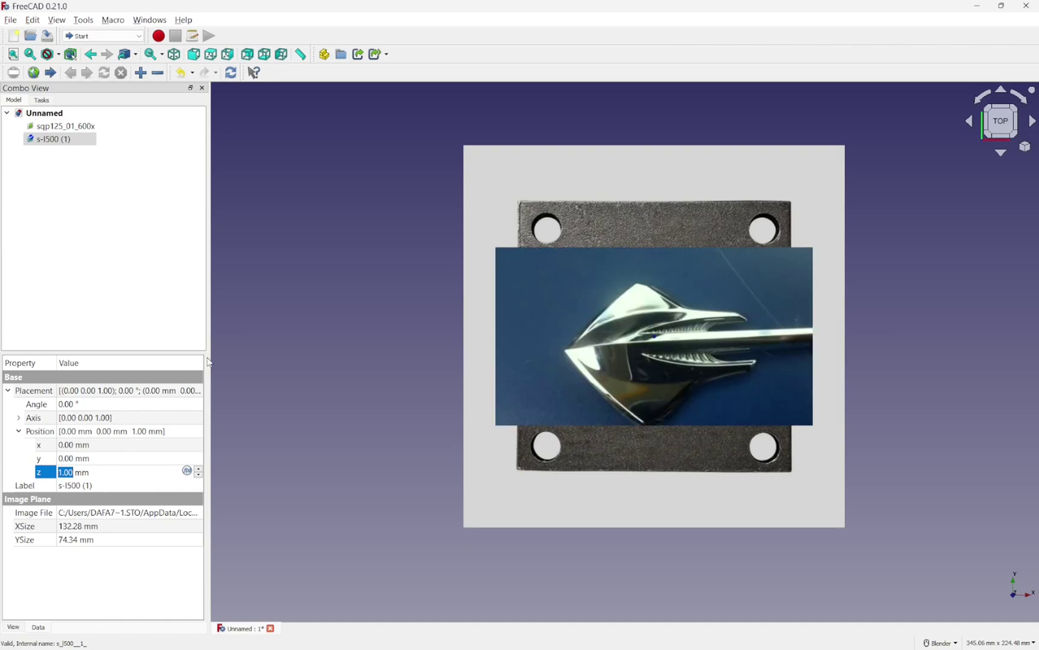
Commit the z value and delete the s-l500 (1) image plane
click(314, 375)
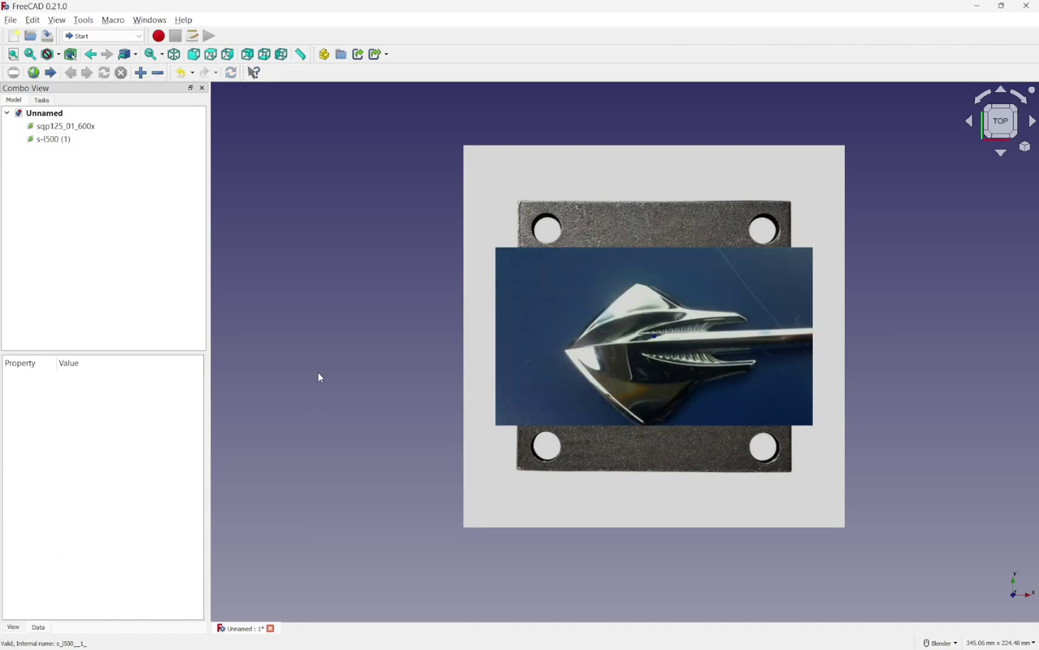
click(554, 376)
key(Delete)
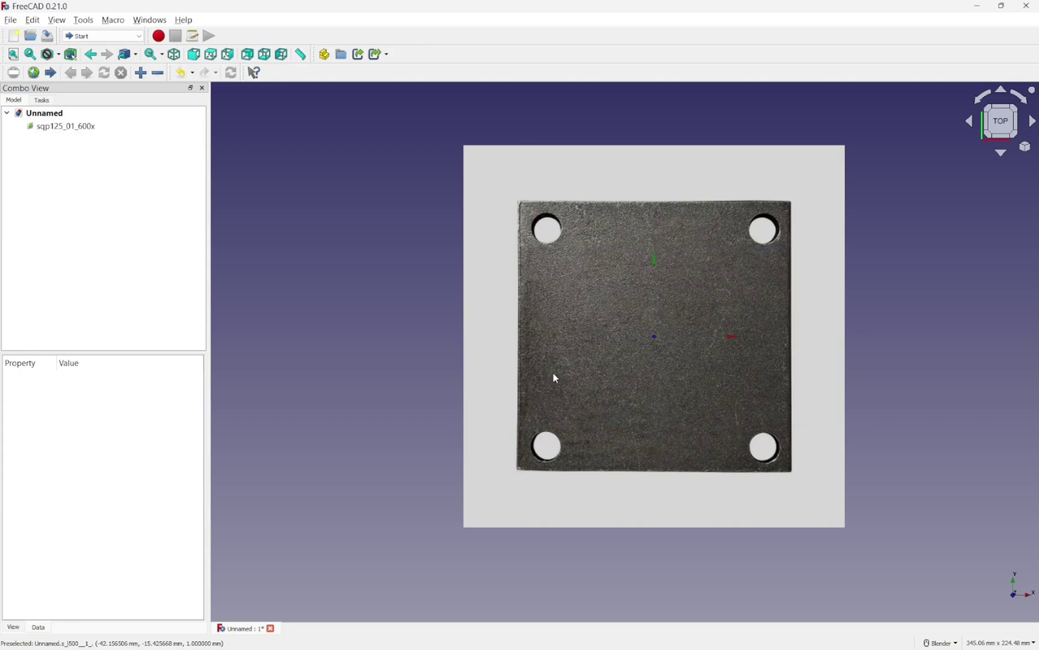
Calibrate the plate photo so the distance between its bottom corners is 100 mm
double_click(65, 129)
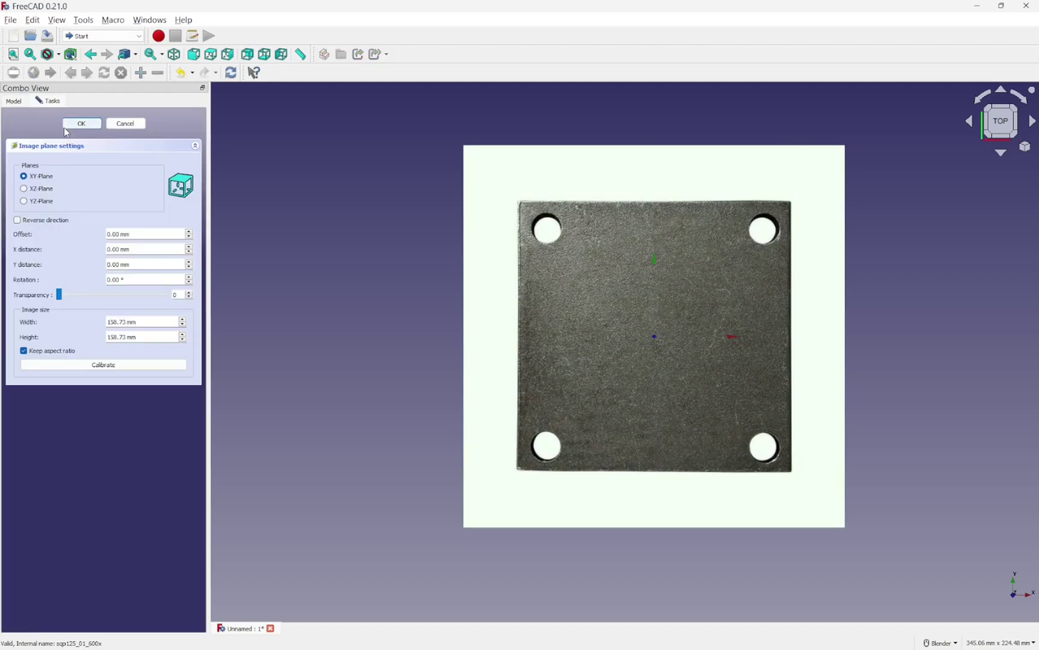
click(103, 367)
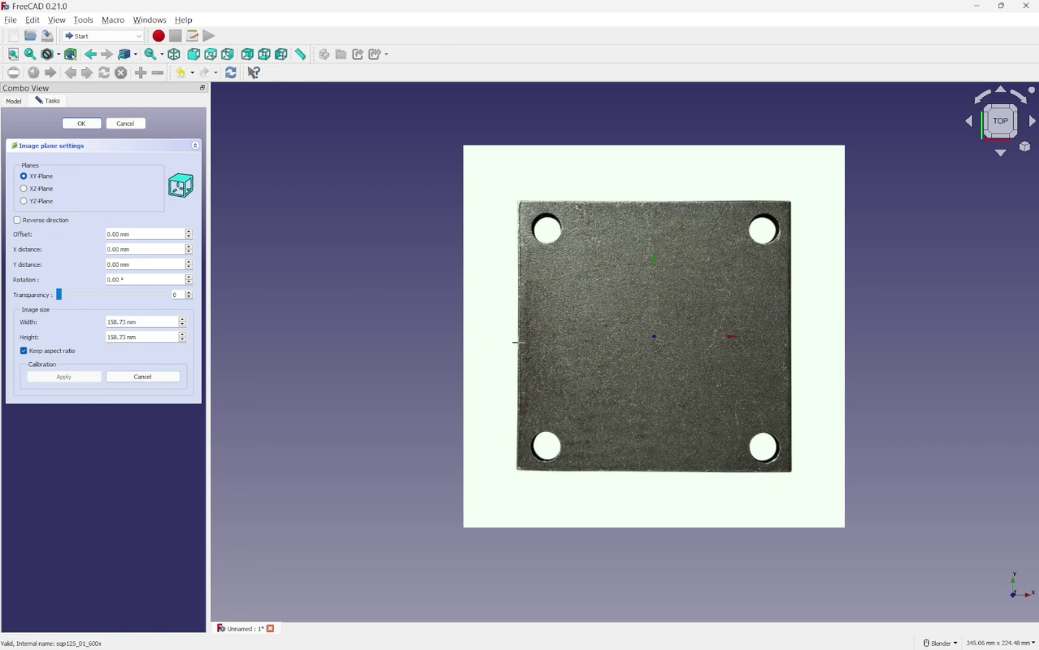
click(517, 469)
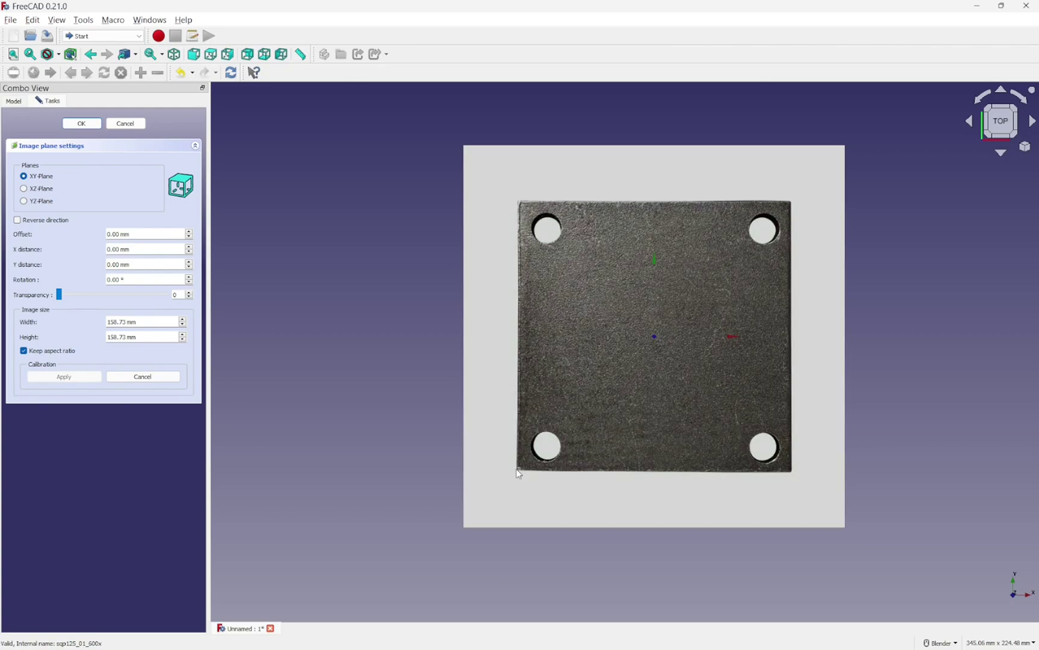
click(794, 475)
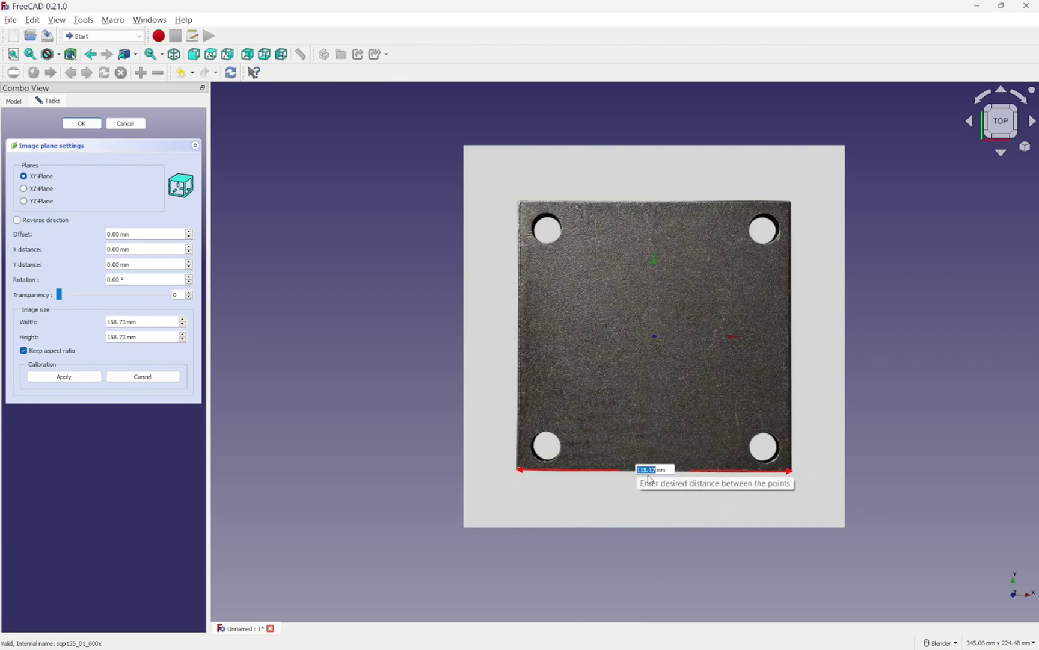
text(100)
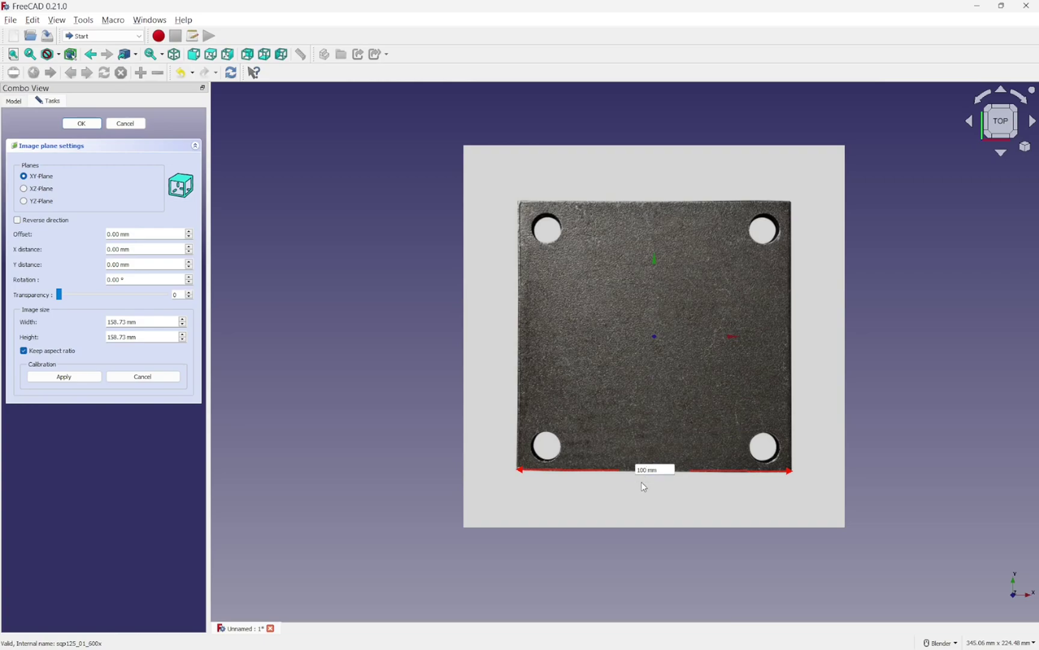
key(Return)
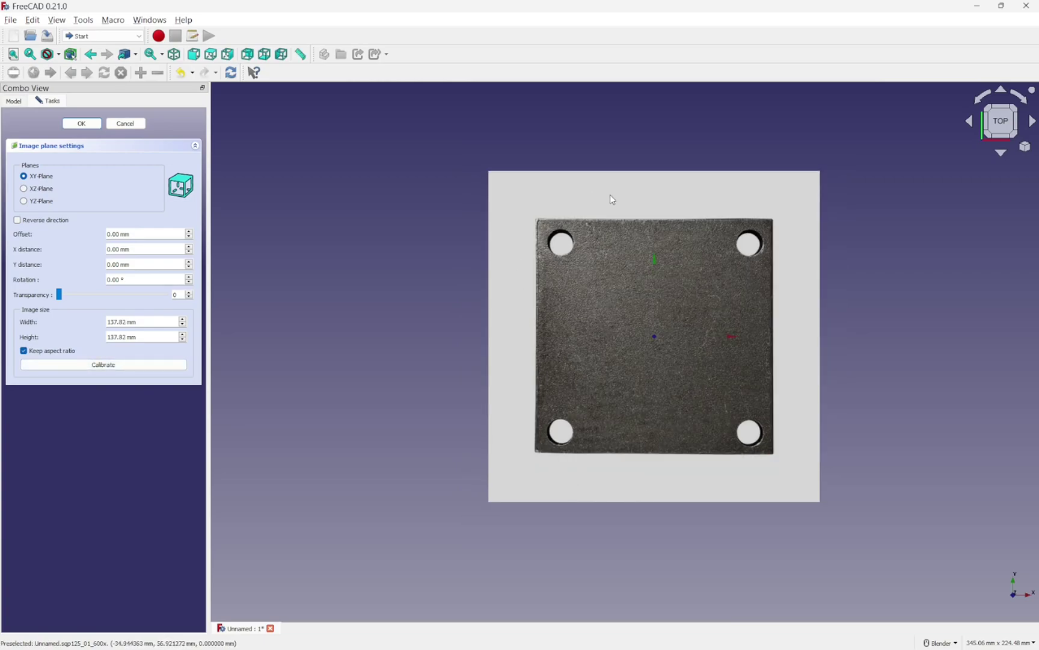
click(80, 125)
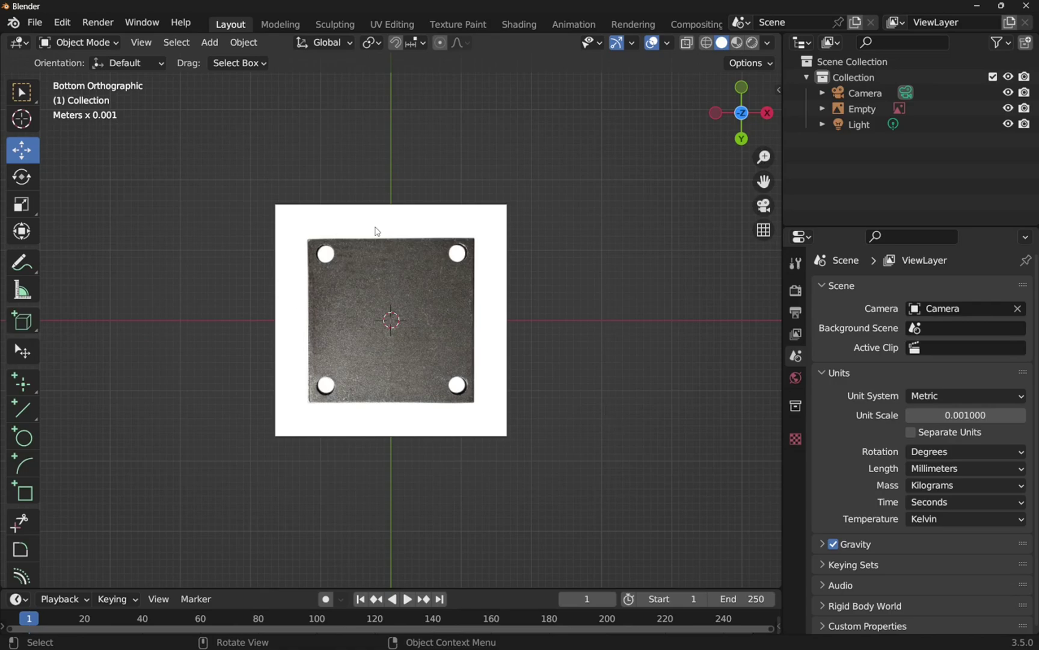
Set the plate-photo Empty's image Size to 36 mm in Object Data properties
click(460, 306)
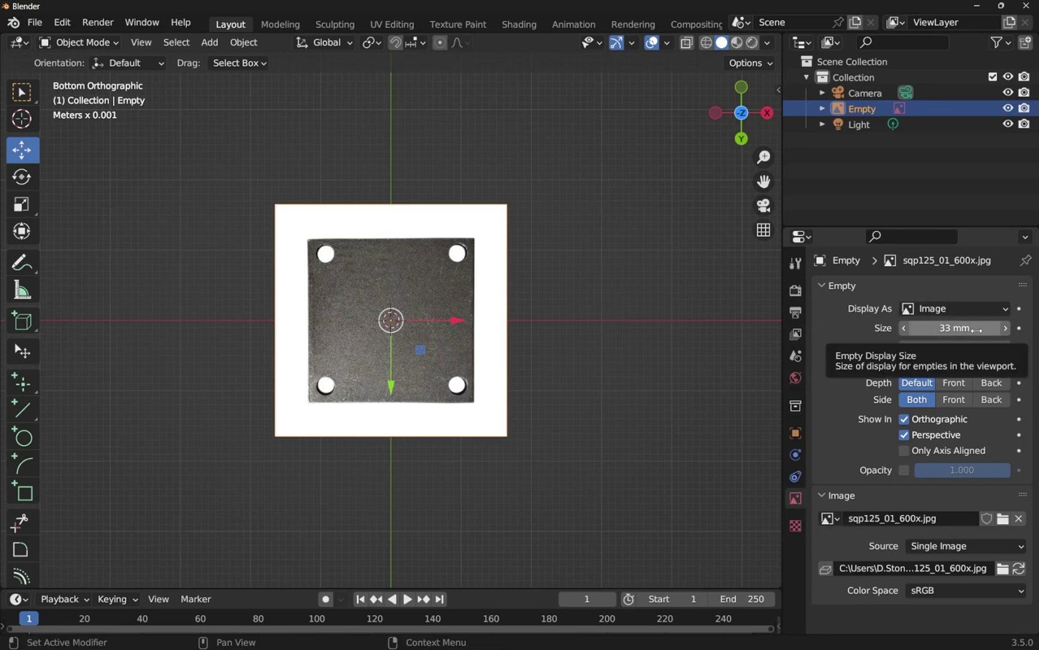
drag(976, 328, 1000, 328)
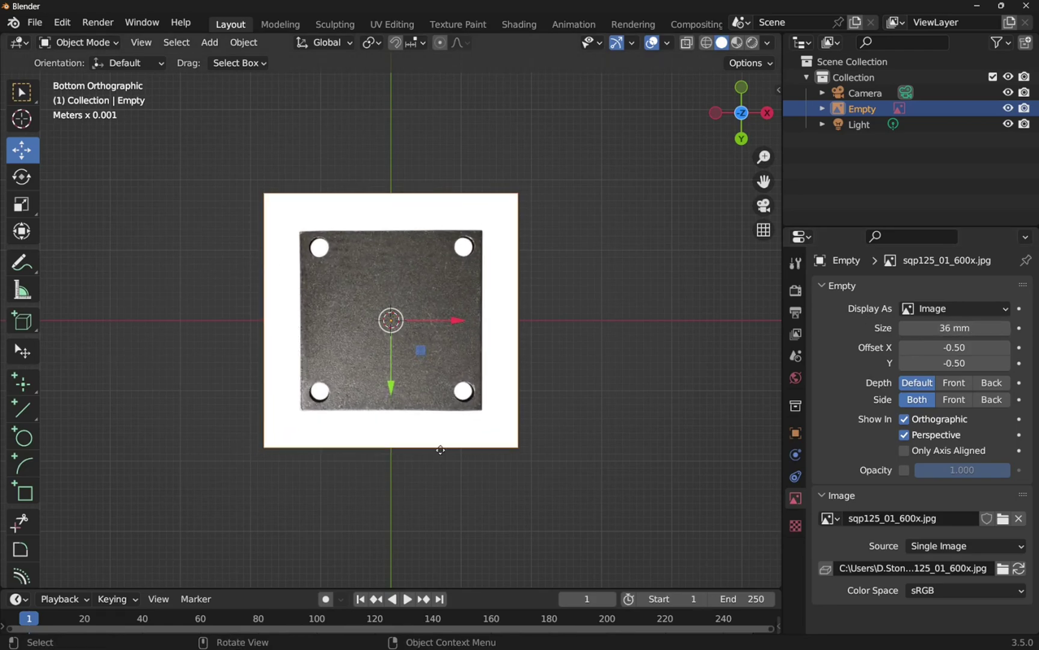
click(579, 433)
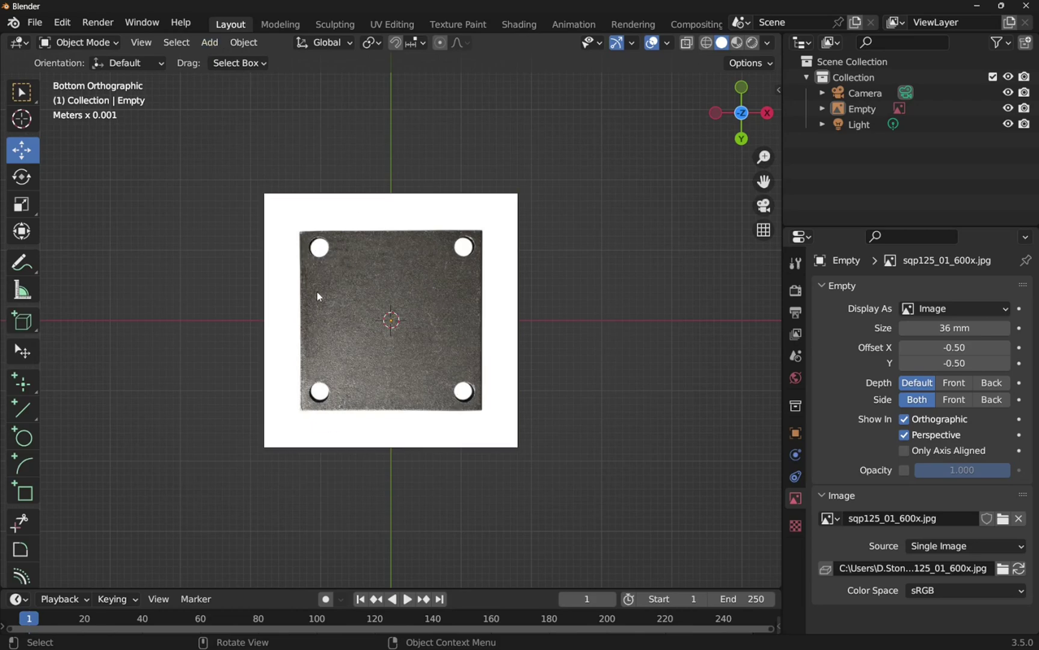
Add a flat plane mesh to the Blender scene
click(214, 46)
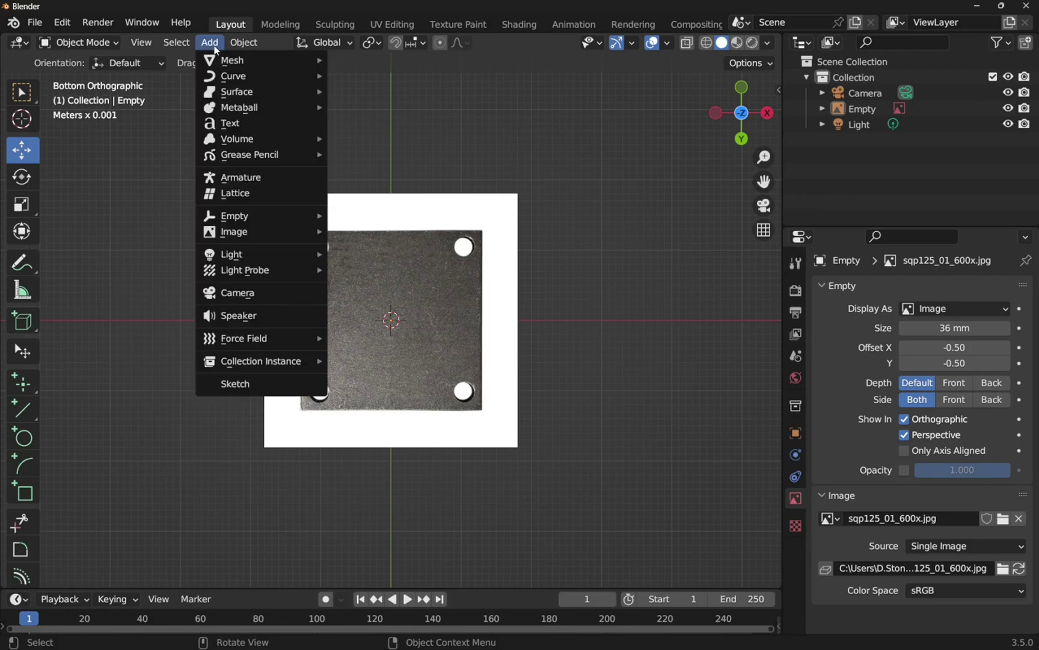
mouse_move(220, 63)
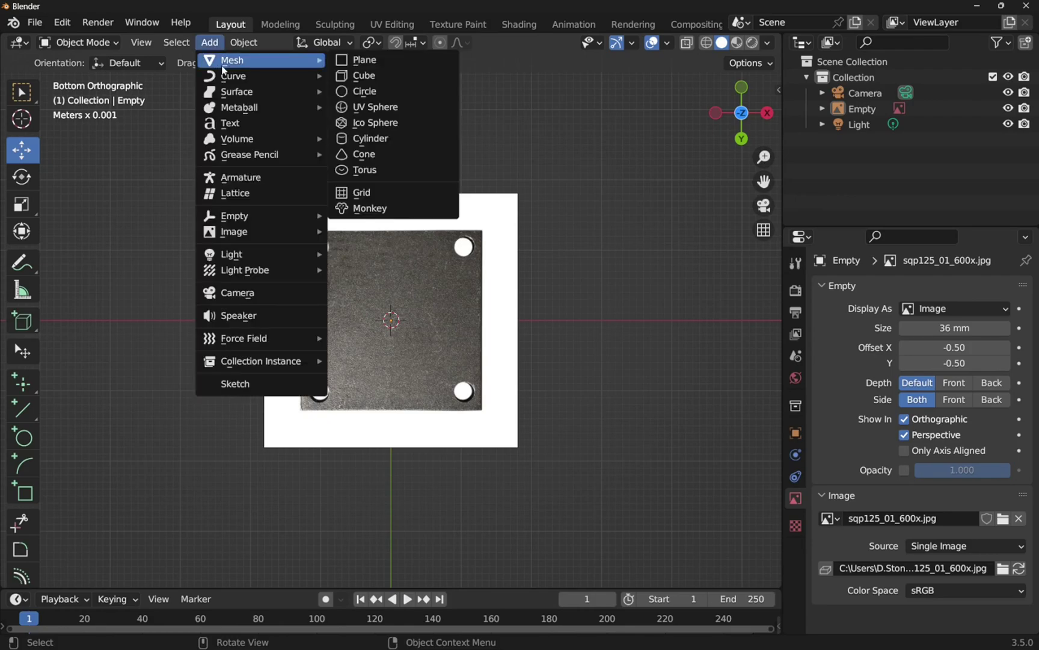
click(374, 65)
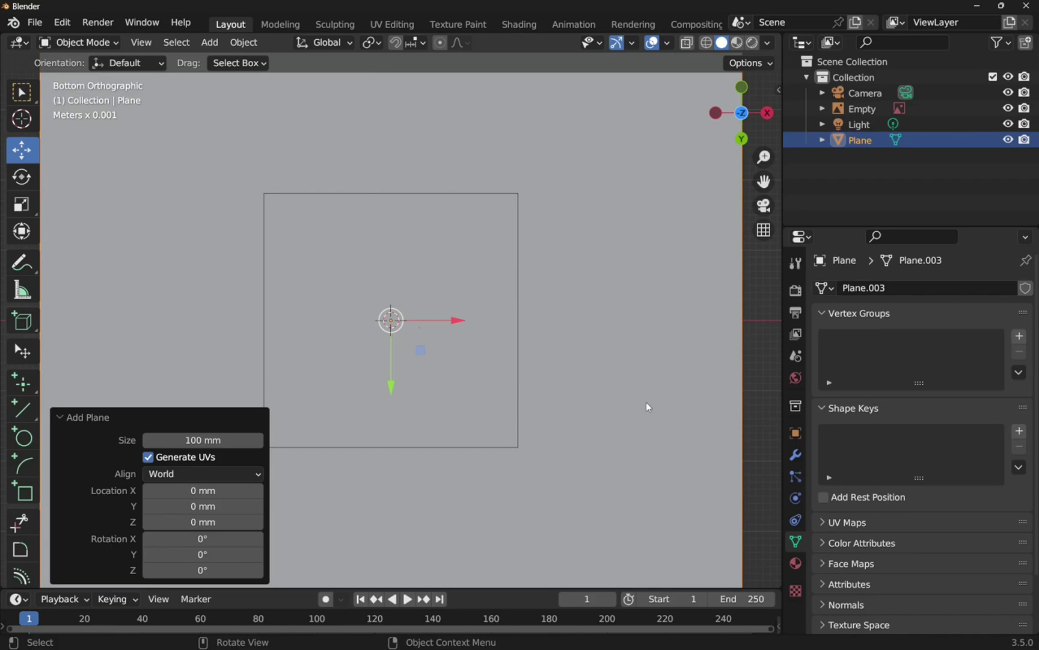
Set the new plane's size to 120 mm in the Add Plane panel
scroll(638, 397, down, 4)
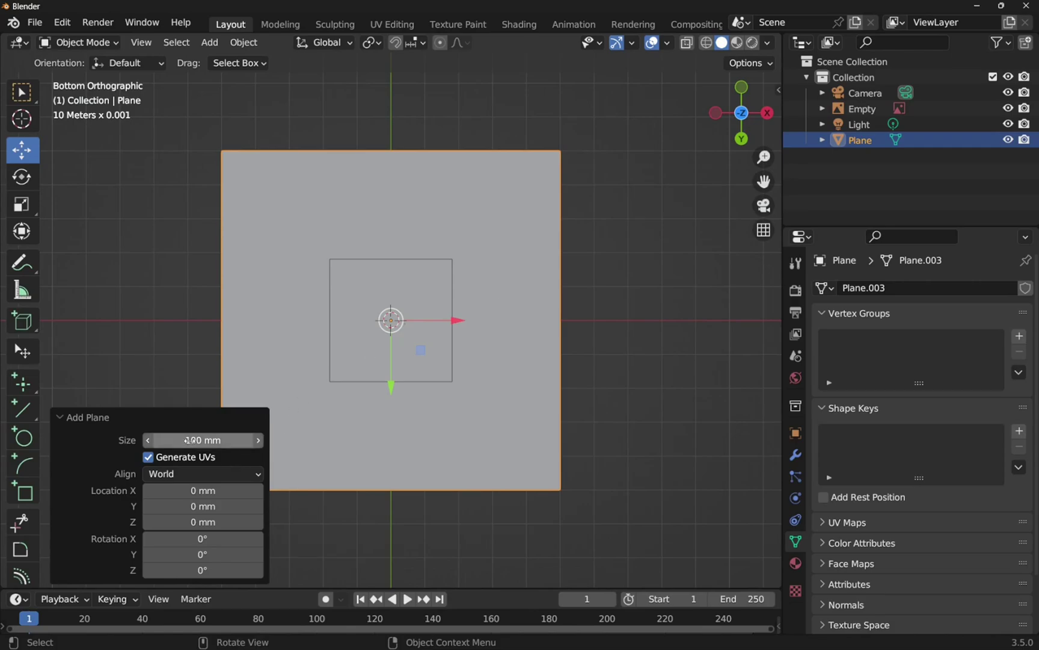
drag(182, 441, 409, 281)
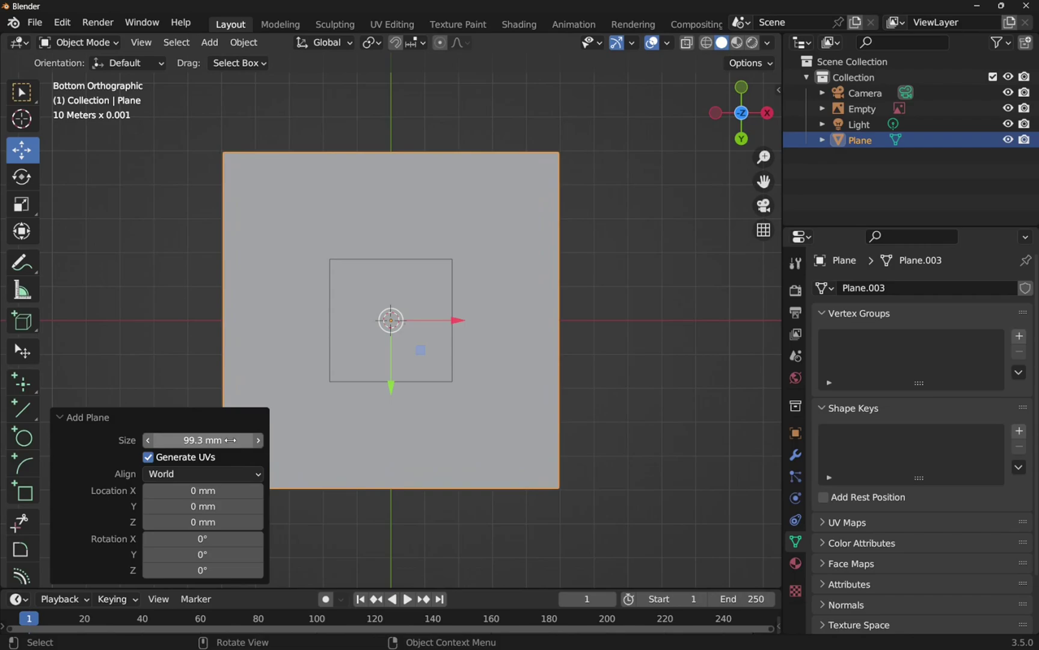
click(230, 440)
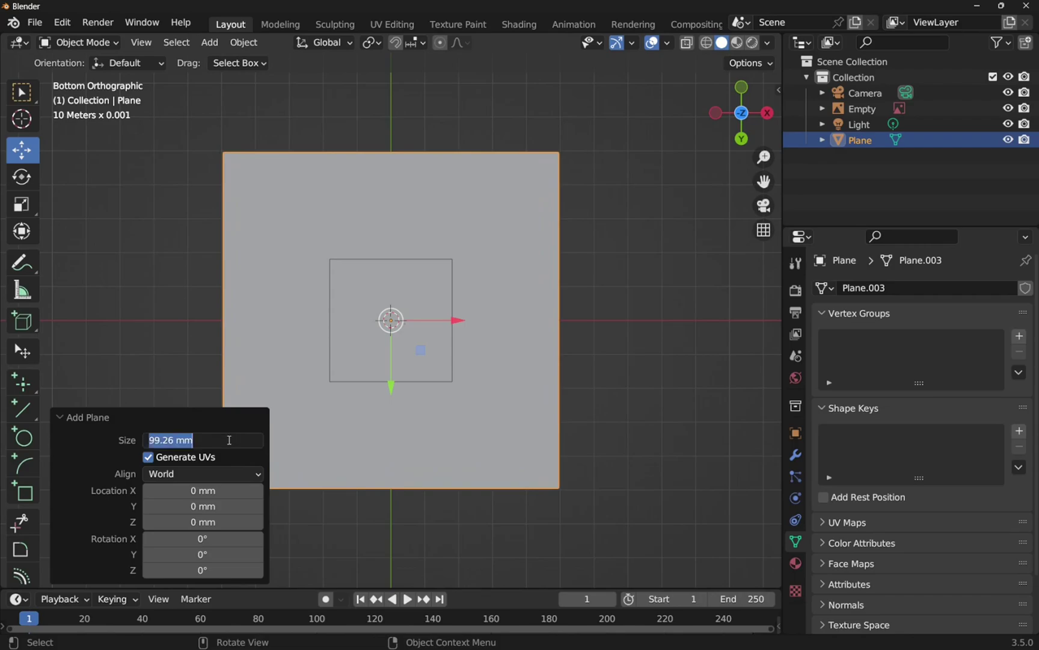
text(120)
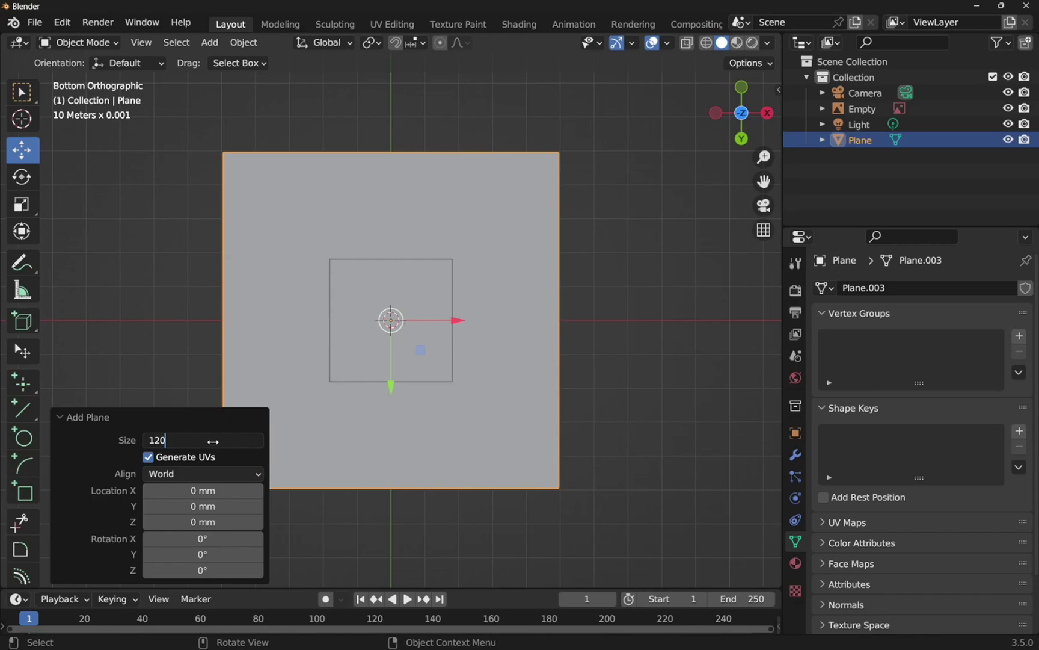
key(Return)
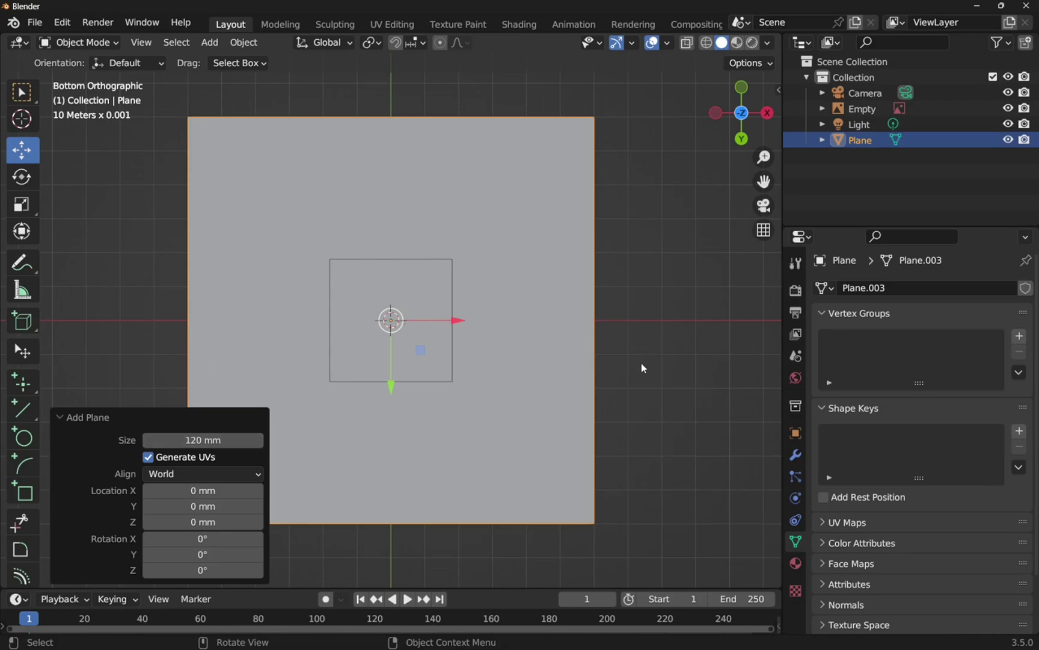
Select the reference image Empty and set its depth to Front
click(867, 109)
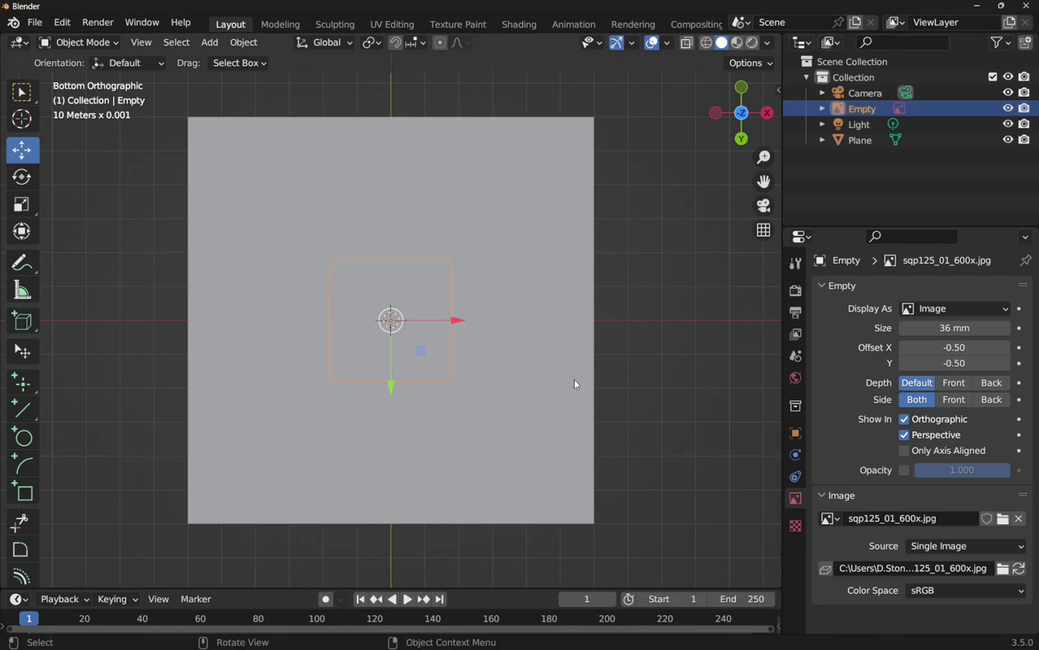
click(951, 385)
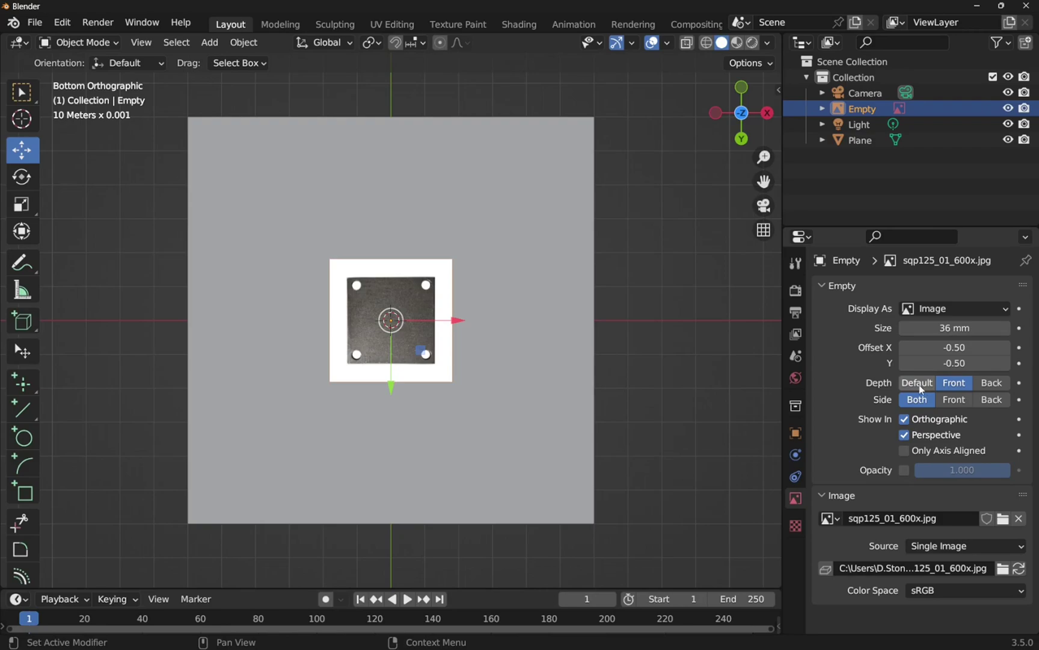
click(920, 388)
click(947, 385)
click(986, 383)
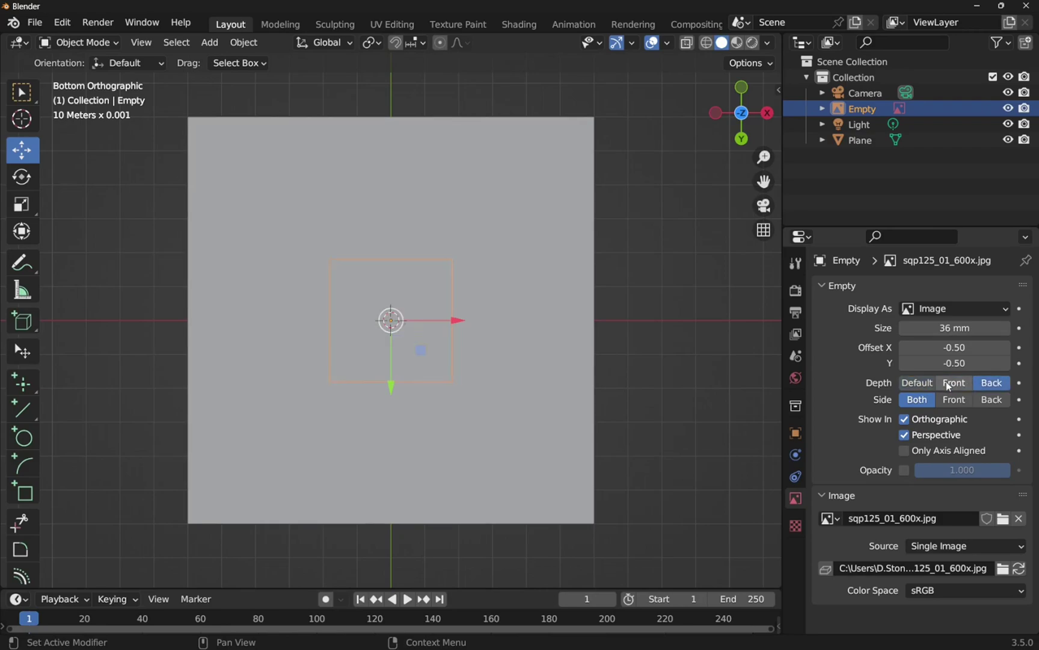
click(948, 385)
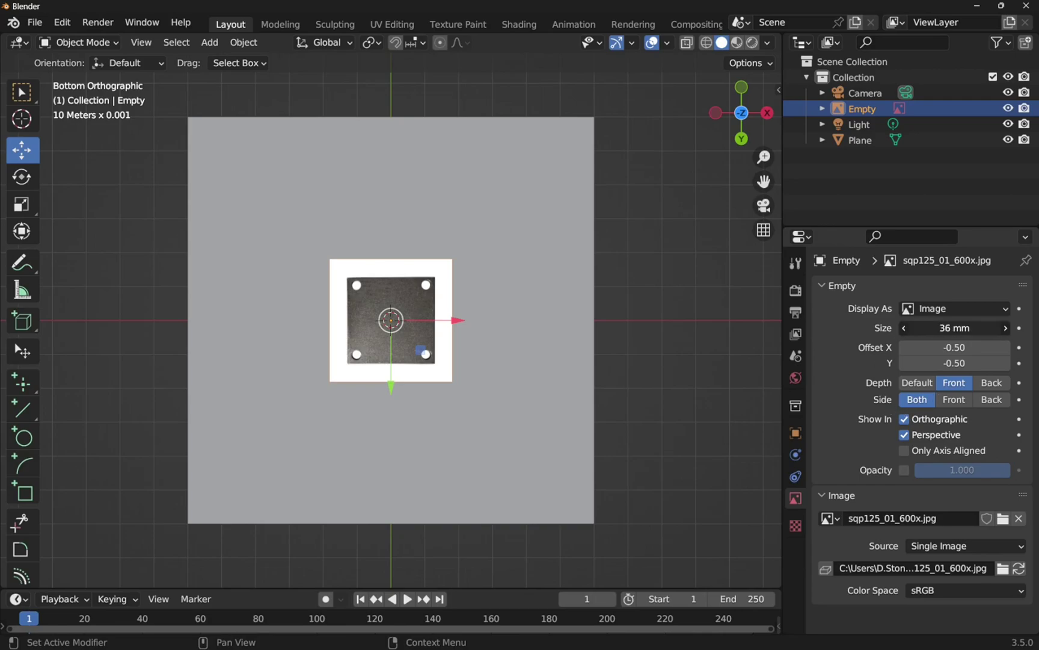
Set the reference image size to 100 mm and enable Opacity
drag(929, 328, 978, 328)
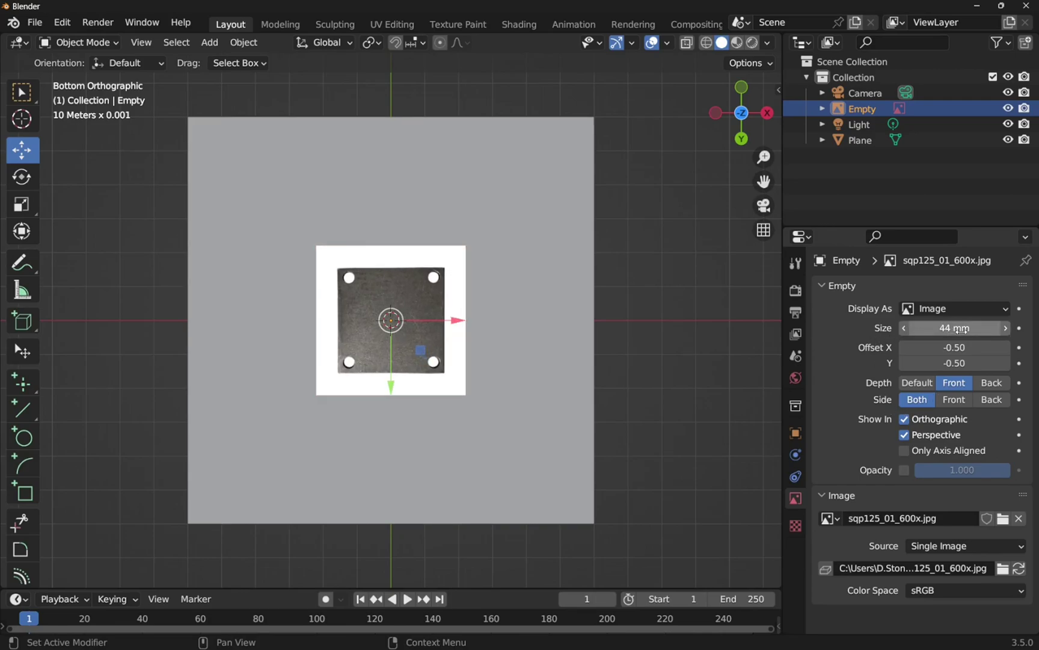
click(964, 332)
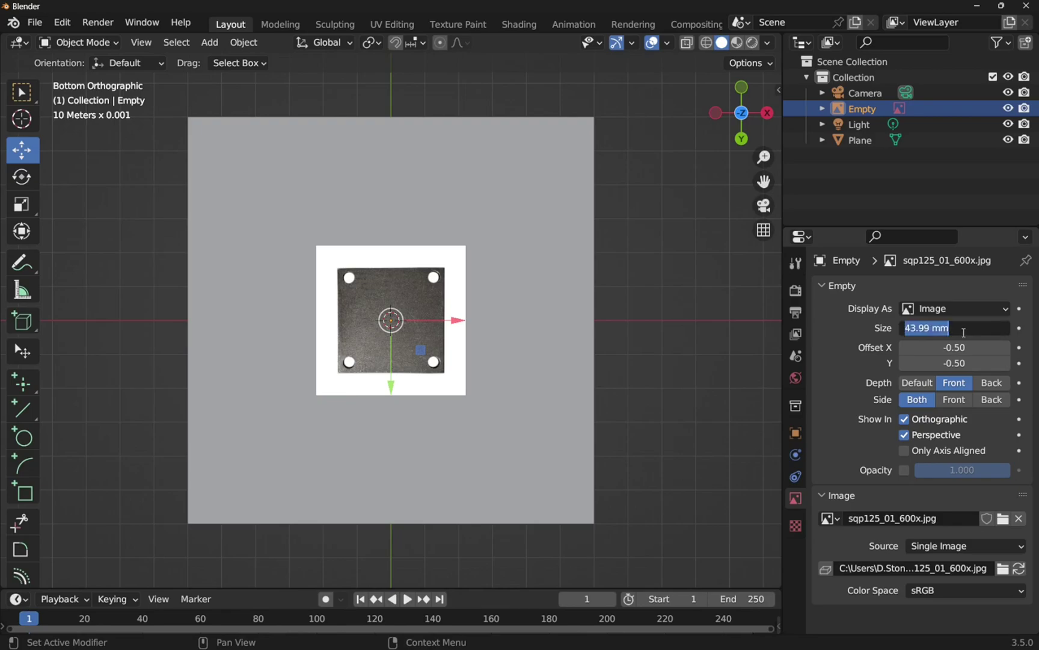
text(100)
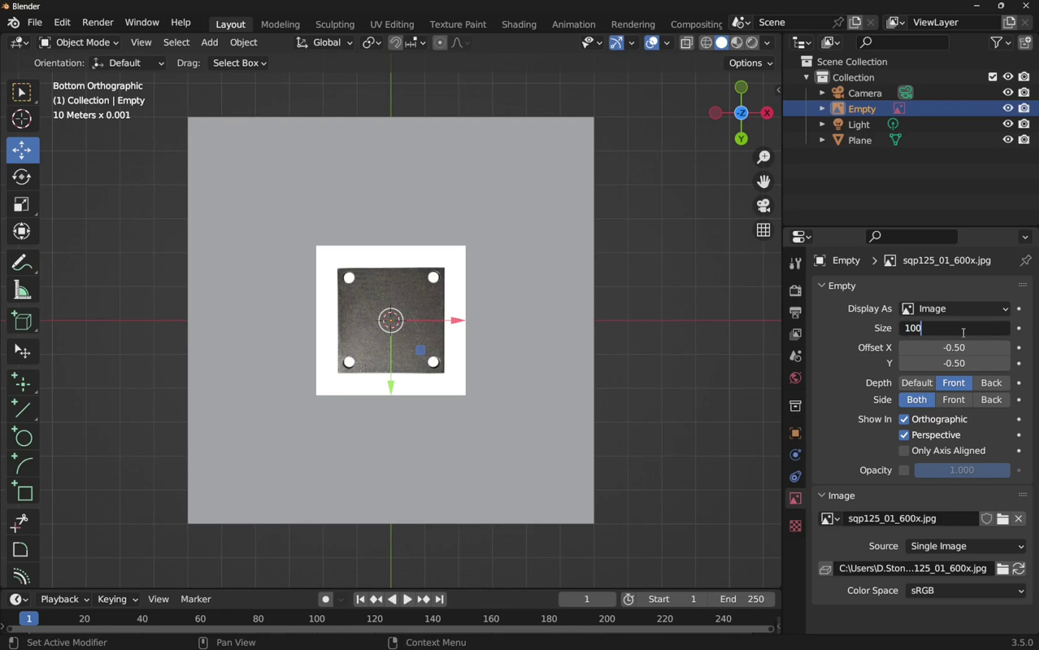
key(Return)
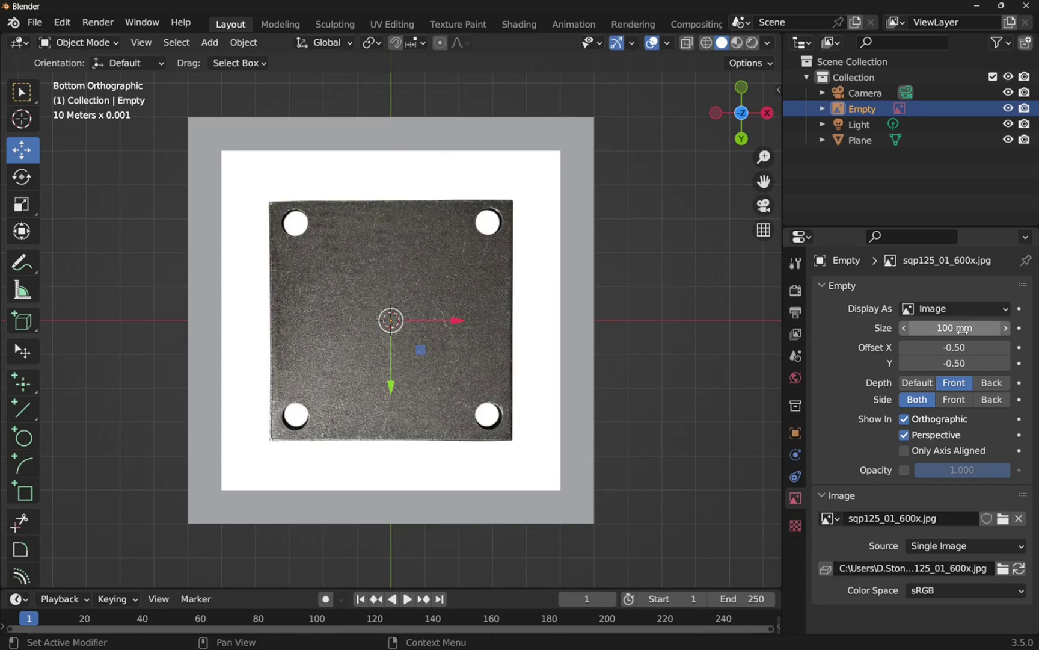
click(904, 469)
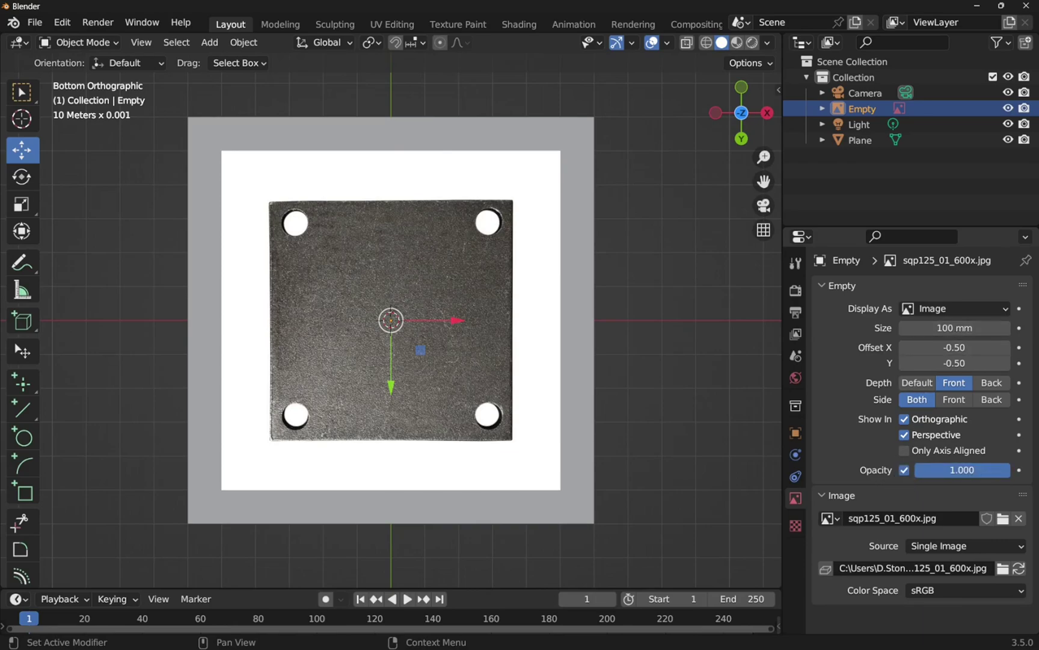
Fade the reference photo to about 0.36 opacity and enlarge it toward the plane outline
drag(986, 472, 949, 472)
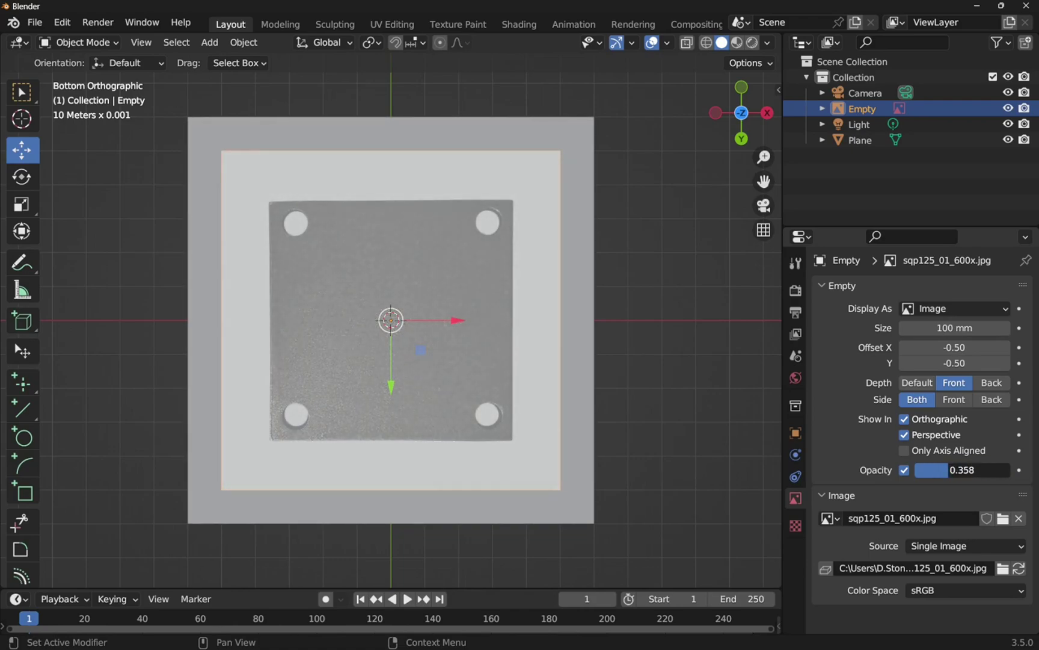
click(383, 311)
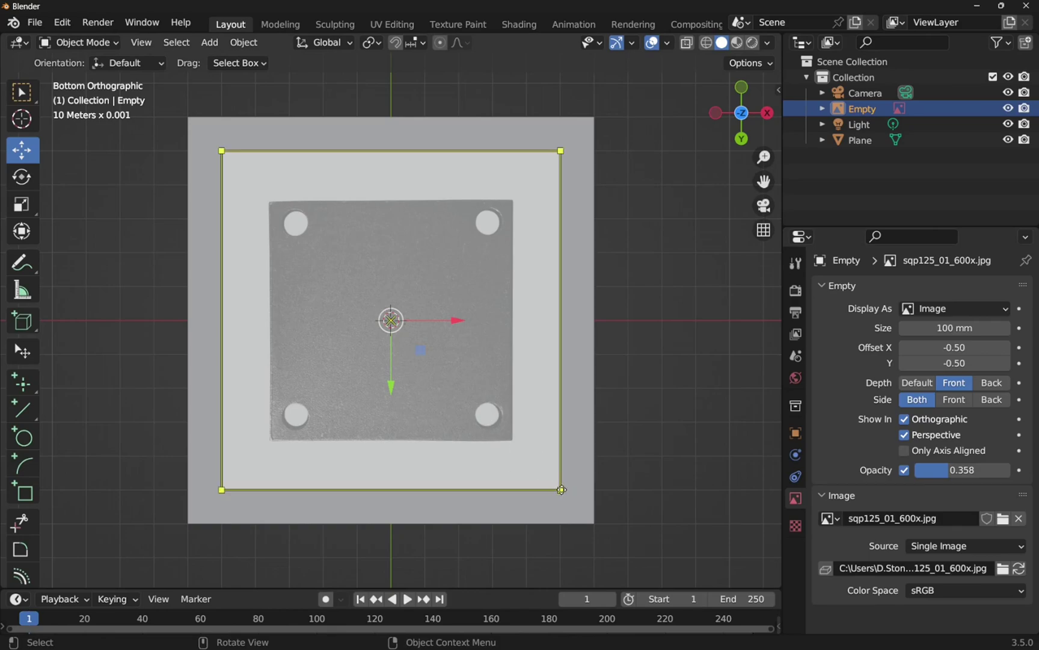
drag(560, 488, 672, 564)
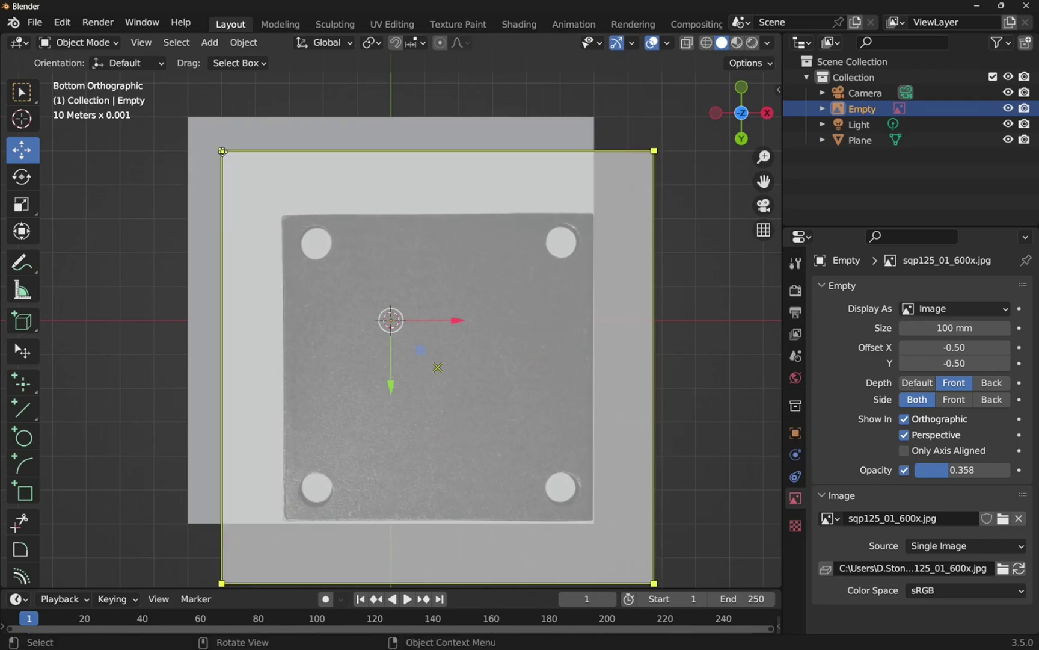
drag(222, 150, 110, 47)
drag(386, 315, 382, 299)
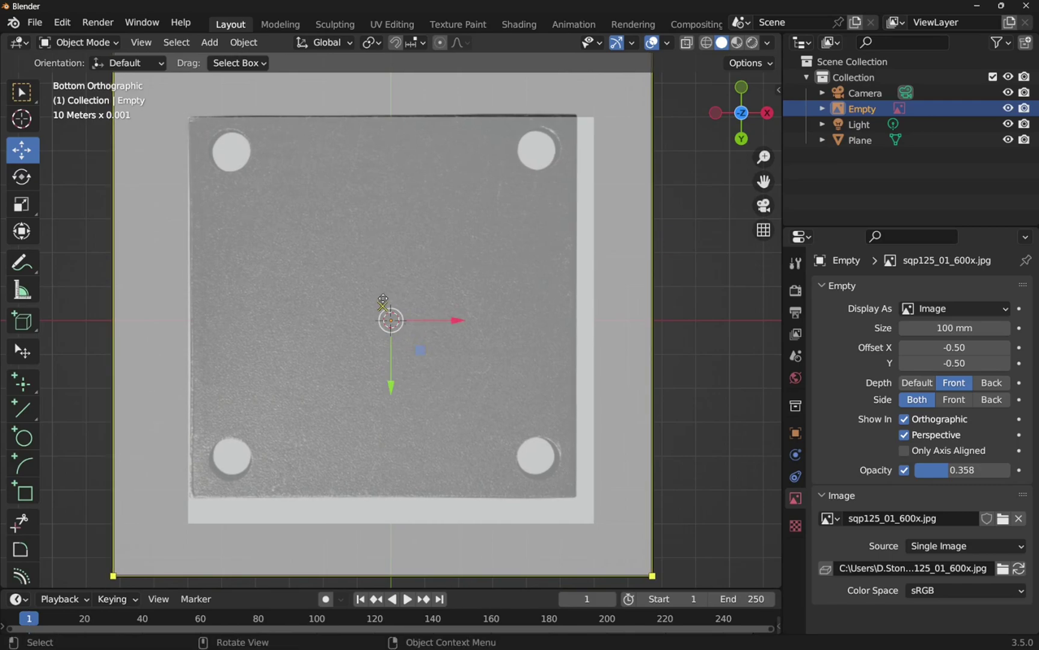
drag(650, 575, 675, 594)
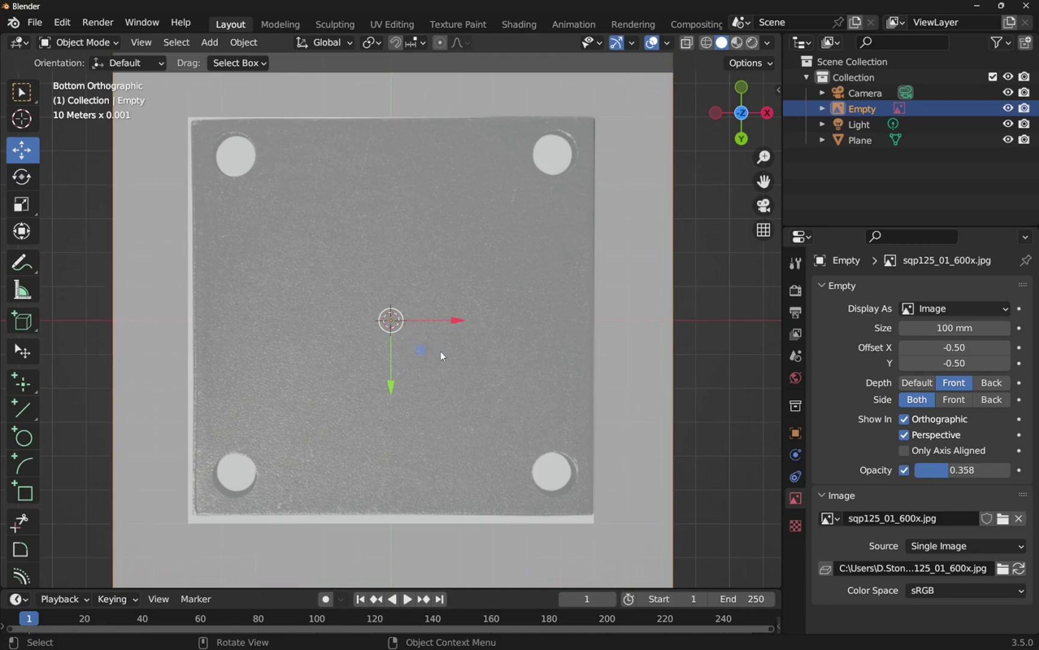
Resize the reference photo from its corner until the plate matches the 120 mm plane
key(b)
drag(438, 349, 419, 338)
key(g)
click(379, 320)
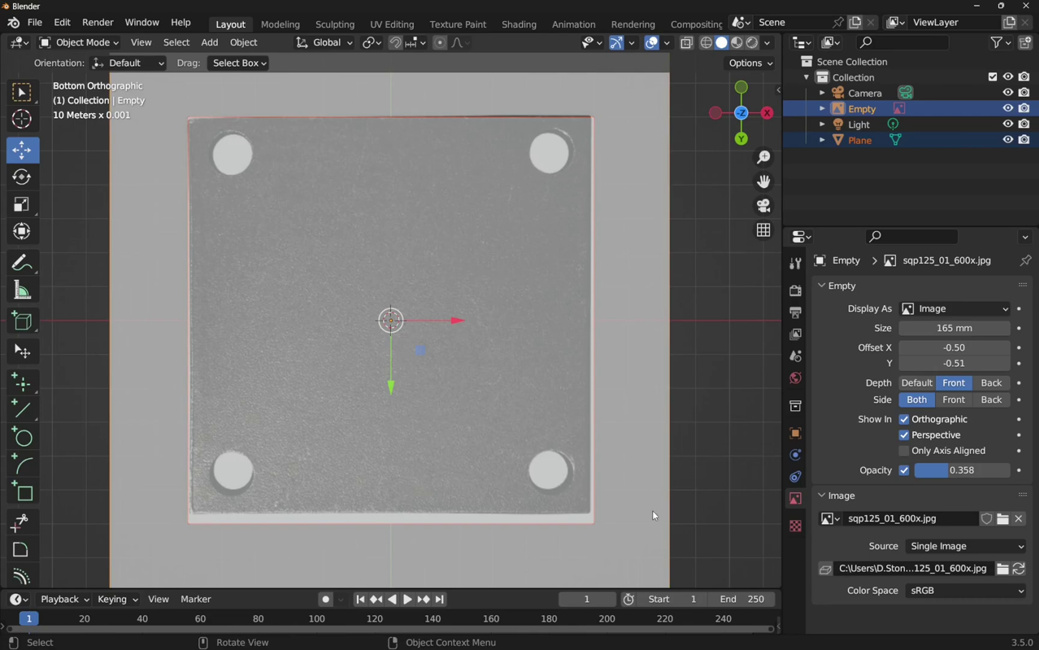
key(ctrl+z)
key(ctrl+shift+z)
key(ctrl+z)
scroll(653, 510, down, 3)
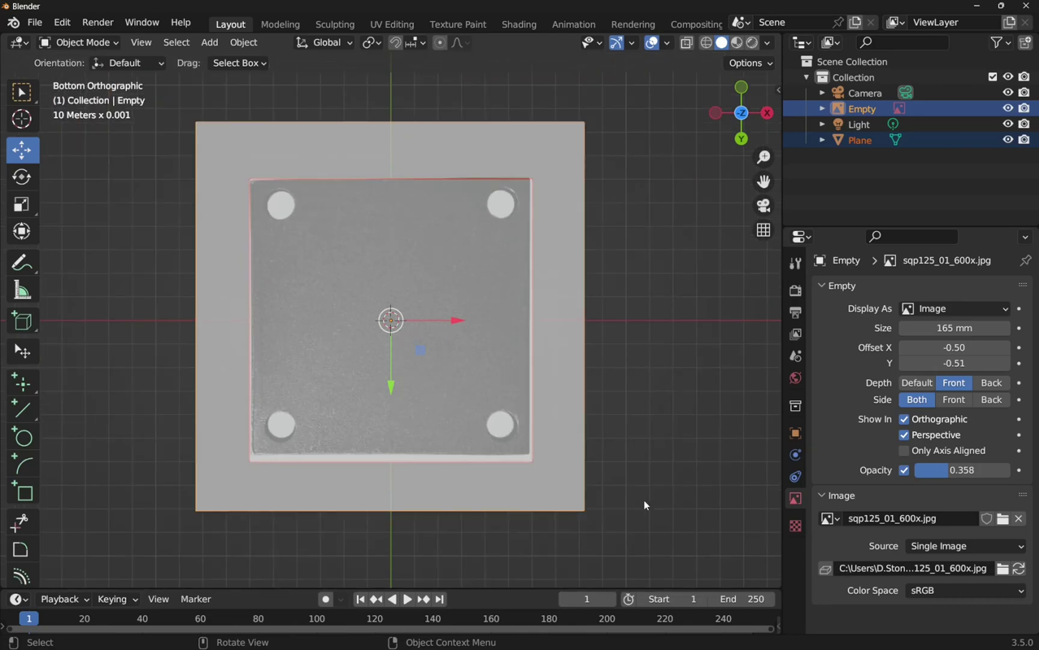
click(567, 497)
drag(585, 511, 589, 515)
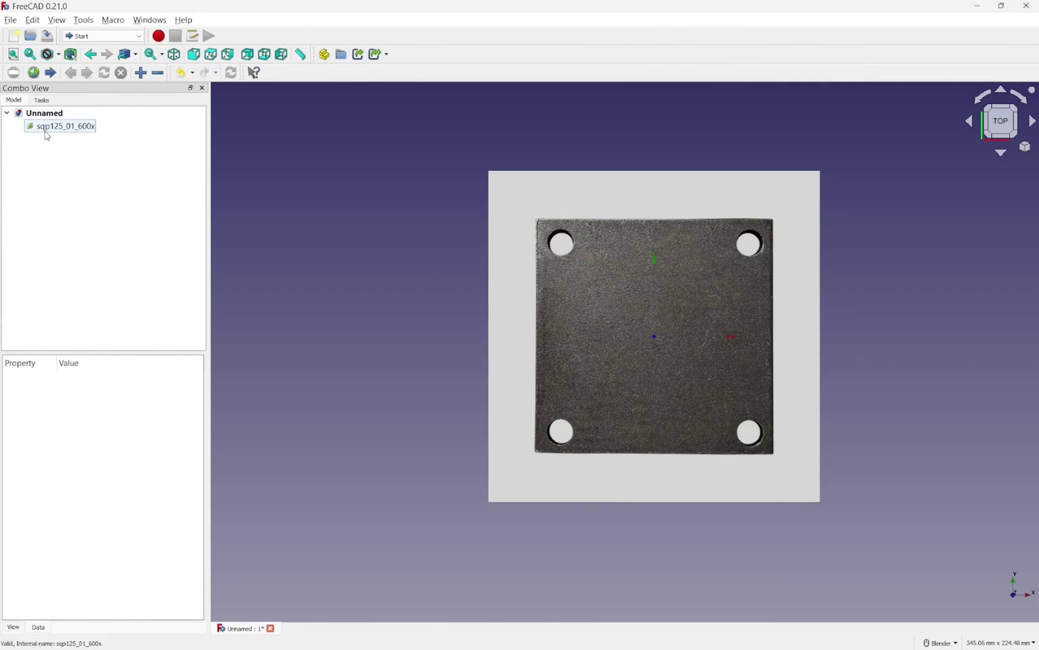
Open the sqp125_01_600x image plane settings and set its transparency to 76
click(48, 129)
double_click(47, 129)
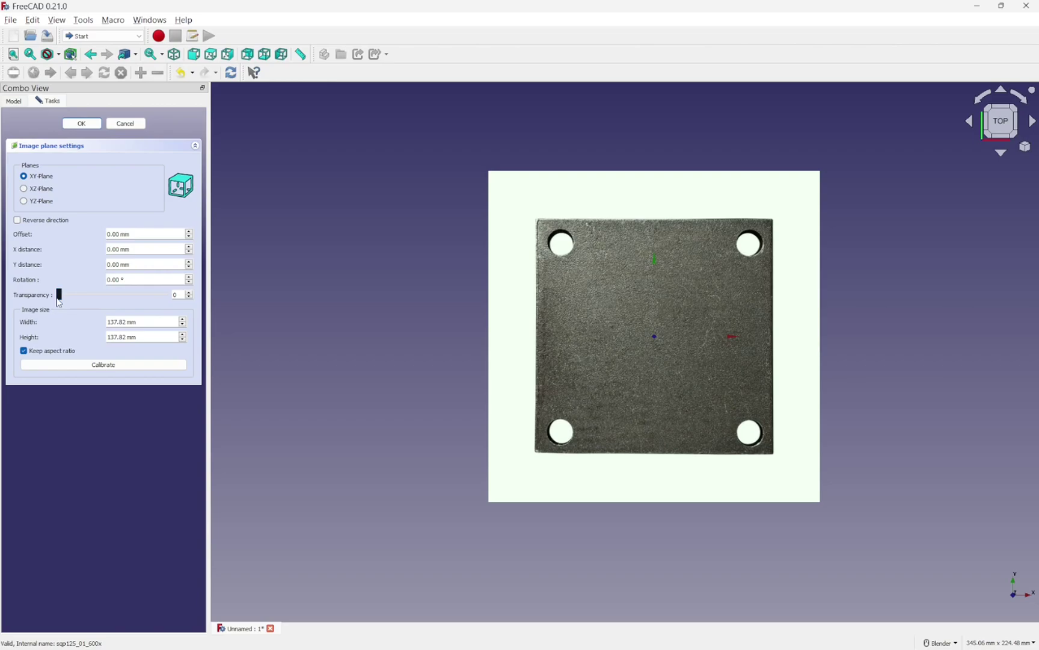
drag(59, 294, 140, 313)
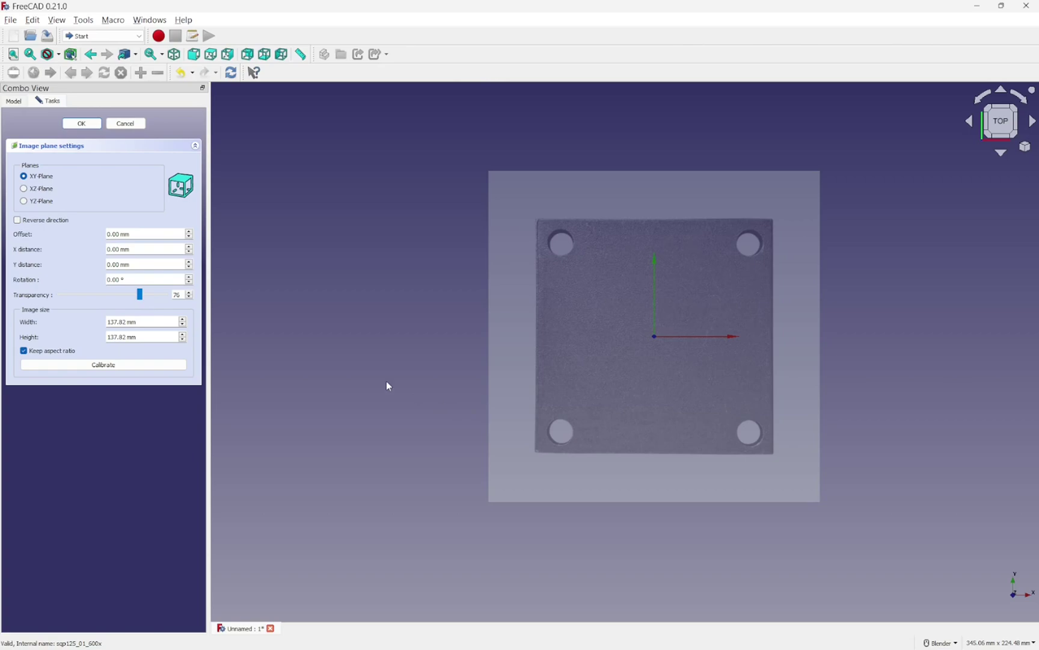
Try the XZ-Plane, then lay the photo back on the XY-Plane in Top view
click(24, 189)
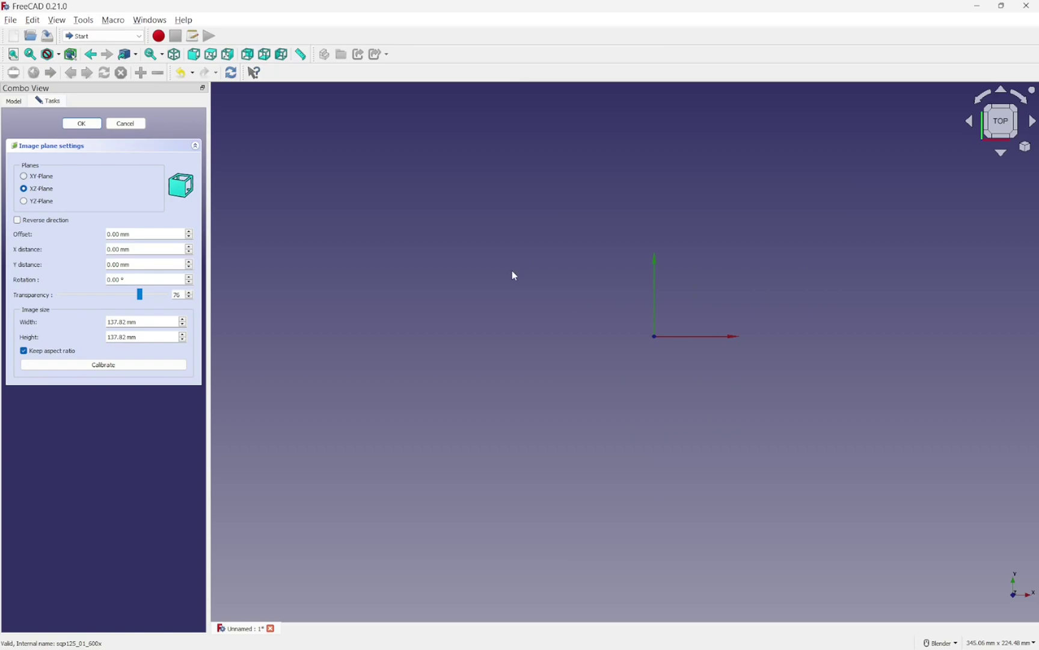
middle_drag(524, 259, 464, 348)
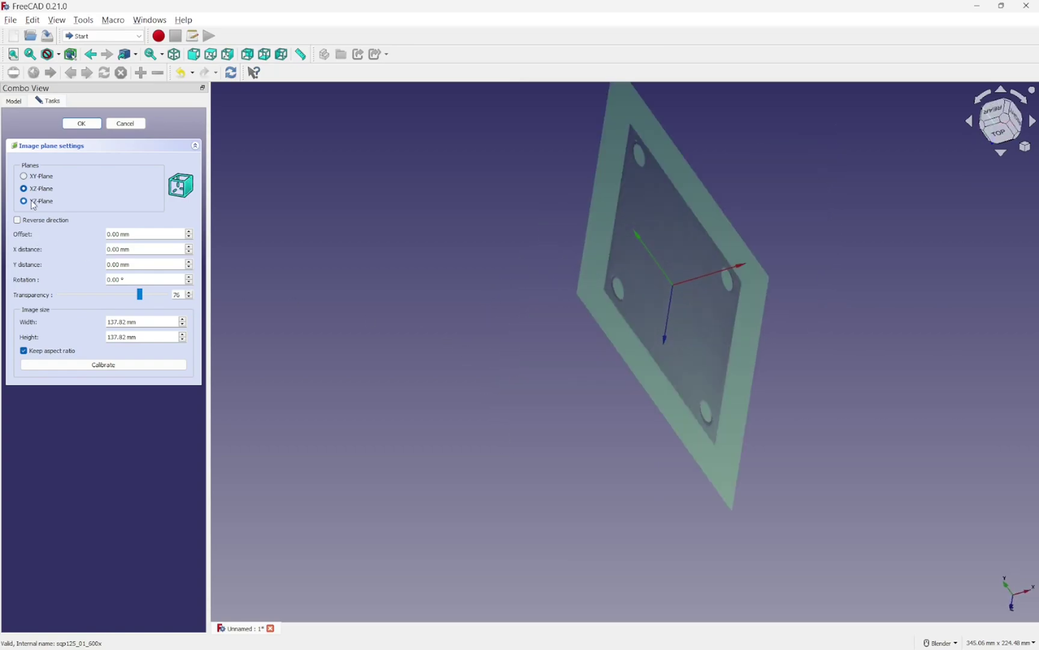
click(24, 177)
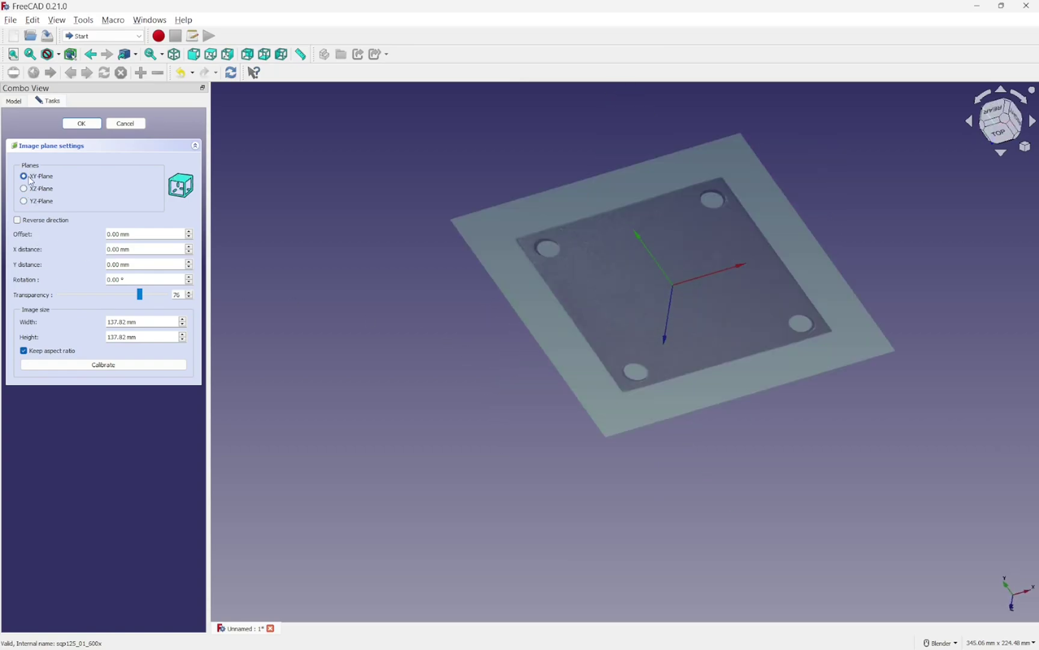
middle_drag(365, 411, 395, 375)
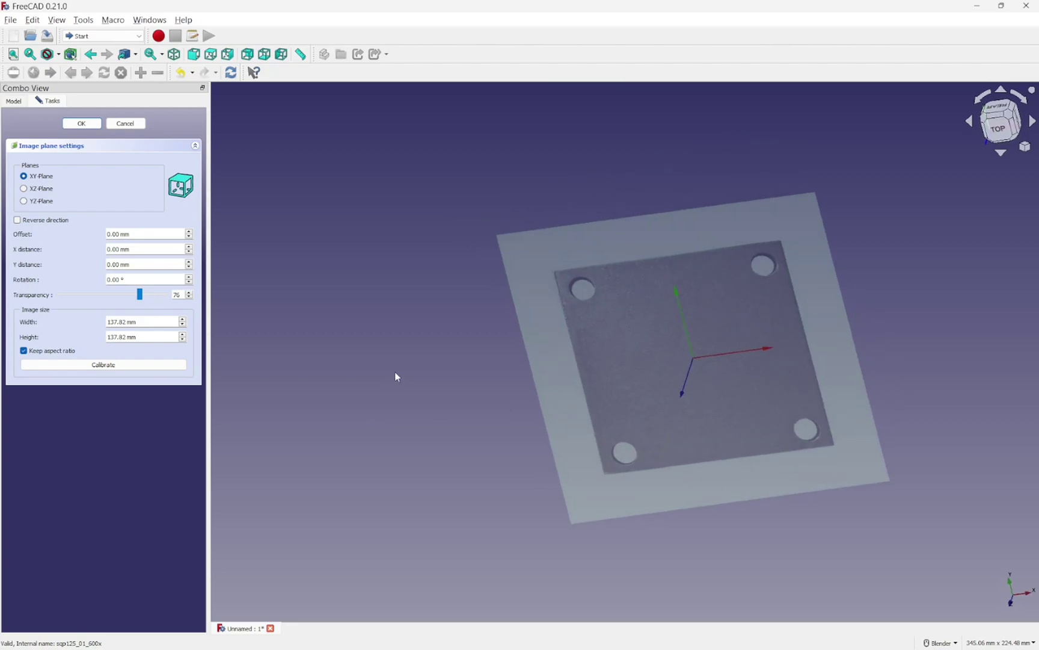
click(1007, 132)
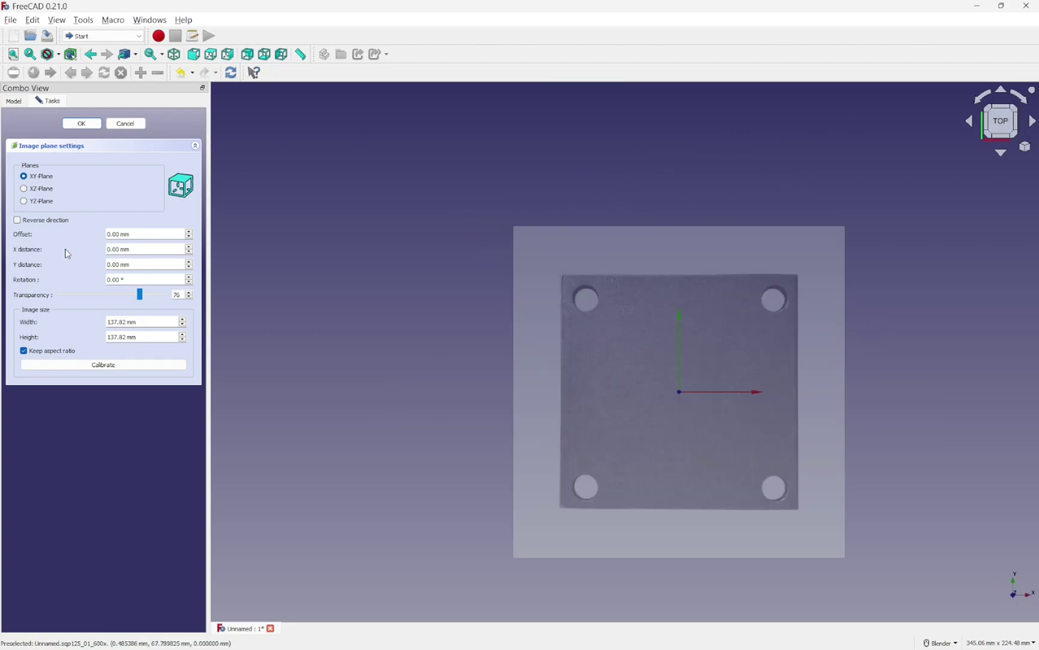